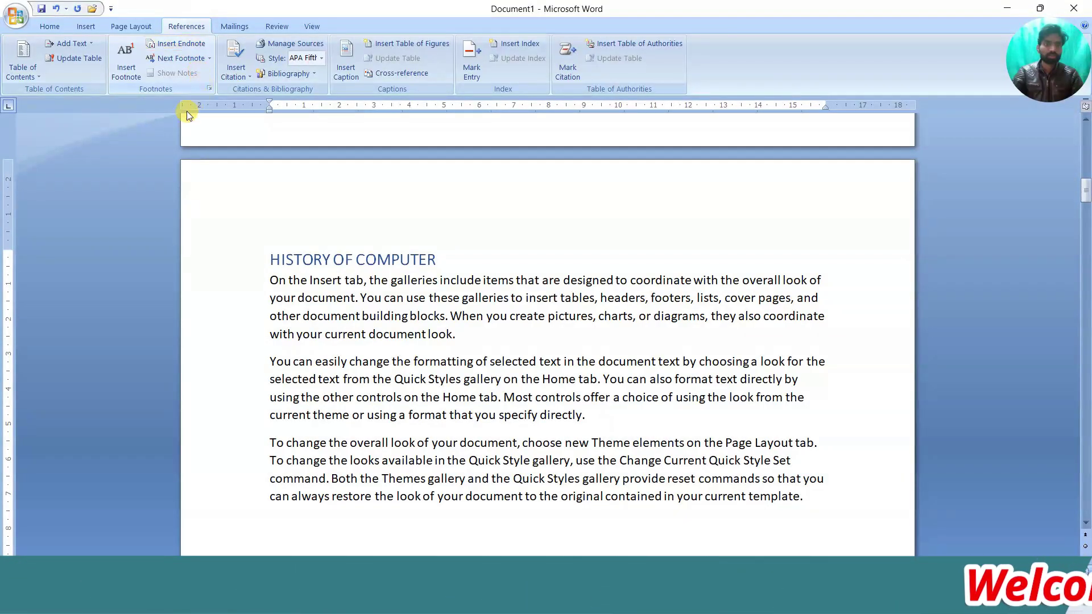
# Step: Add footnote 1 after 'coordinate' in the first paragraph, reading 'CORDINATE MEANS ORGNISE'
pyautogui.click(354, 334)
pyautogui.scroll(-2, 404, 334)
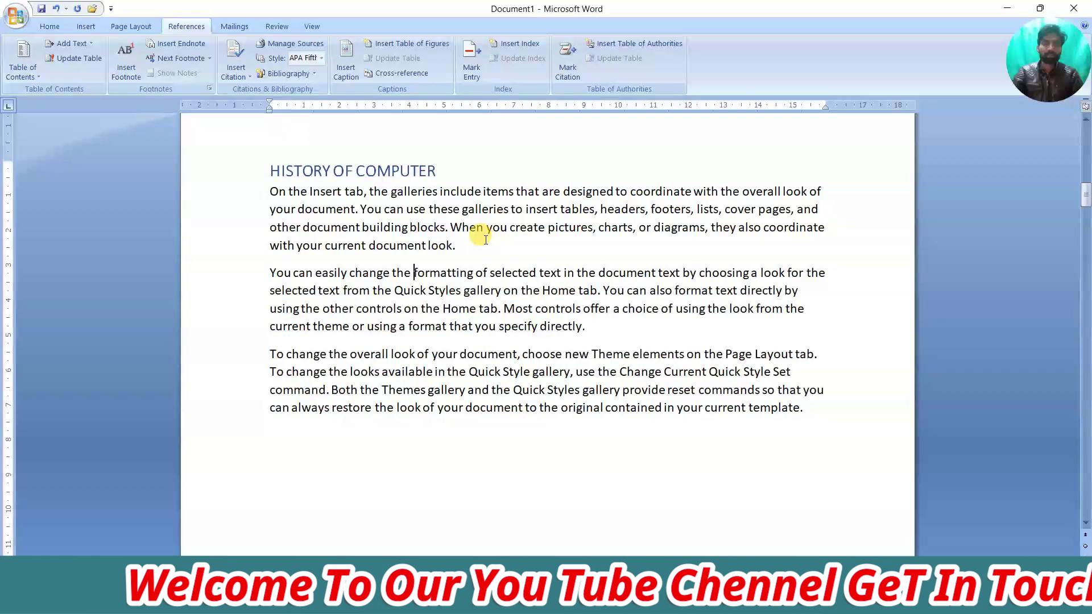
pyautogui.click(458, 247)
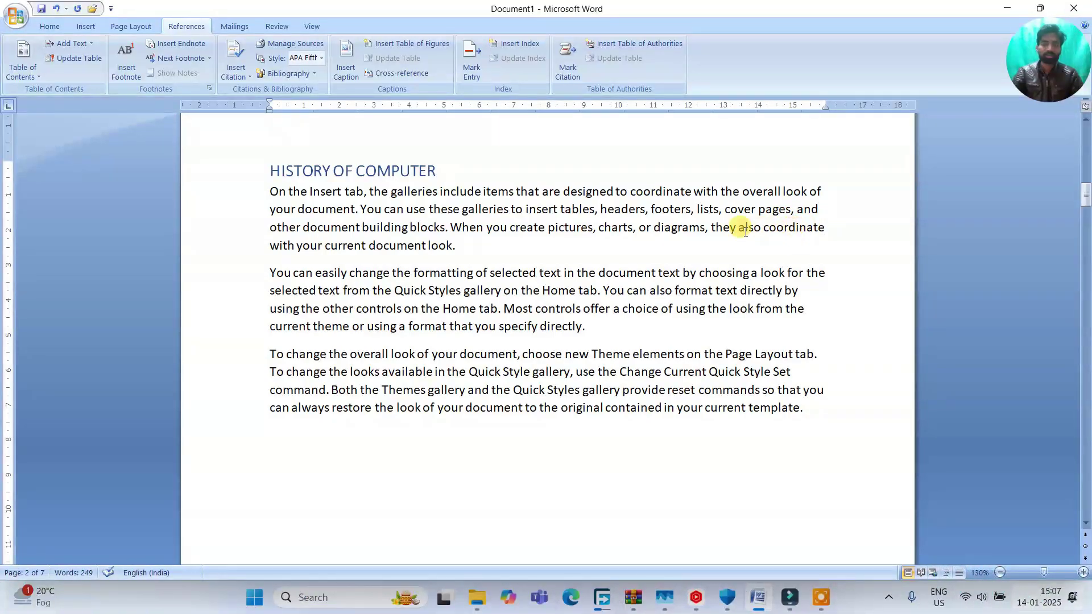
pyautogui.click(134, 77)
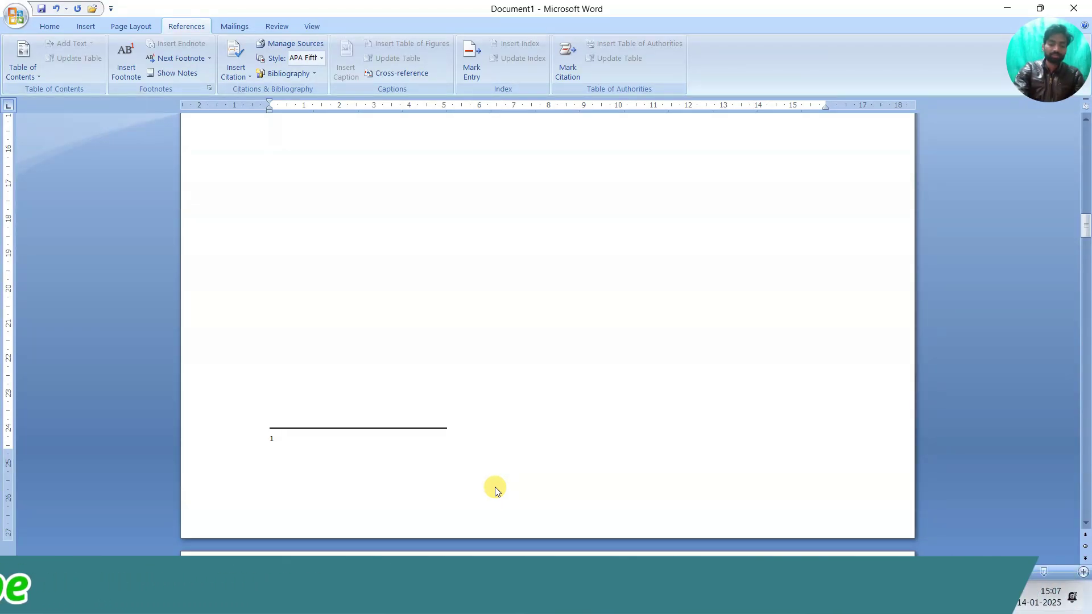
pyautogui.write('CORDIN')
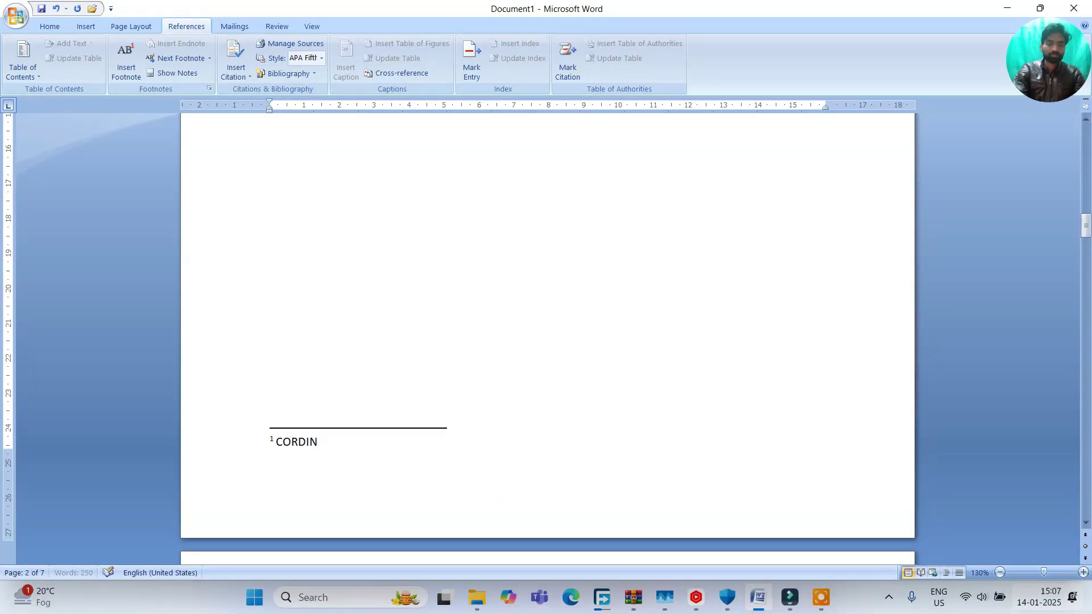
pyautogui.write('ATE ')
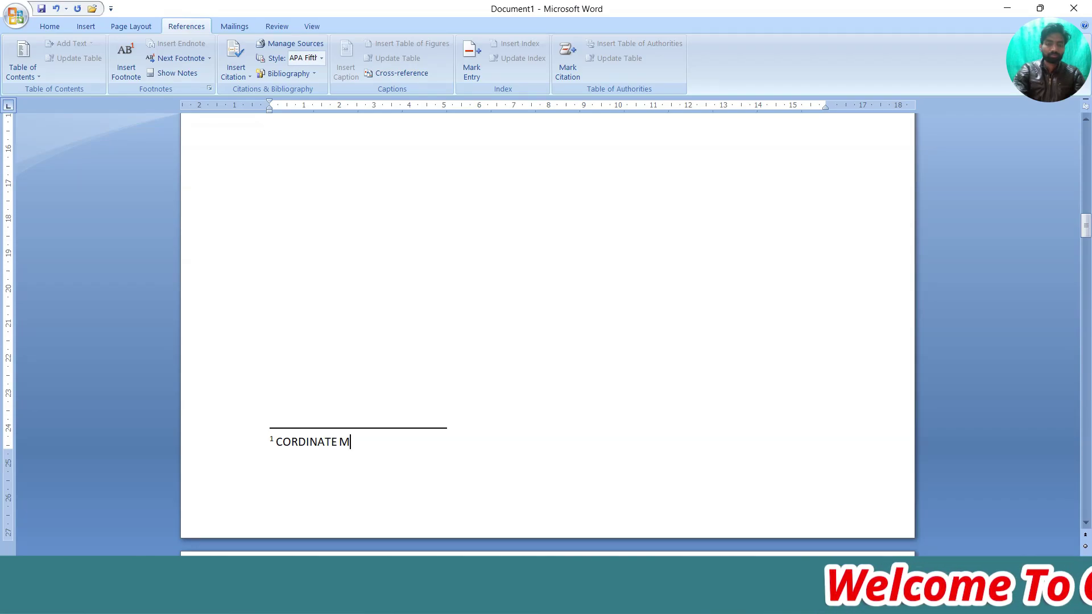
pyautogui.write('MEANS O')
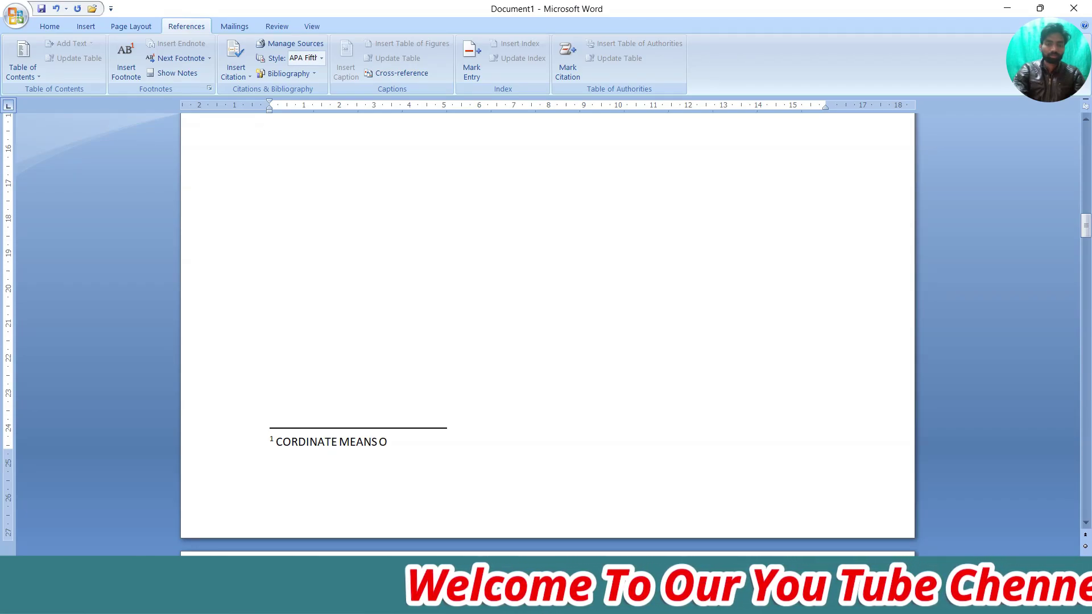
pyautogui.write('RGNISE')
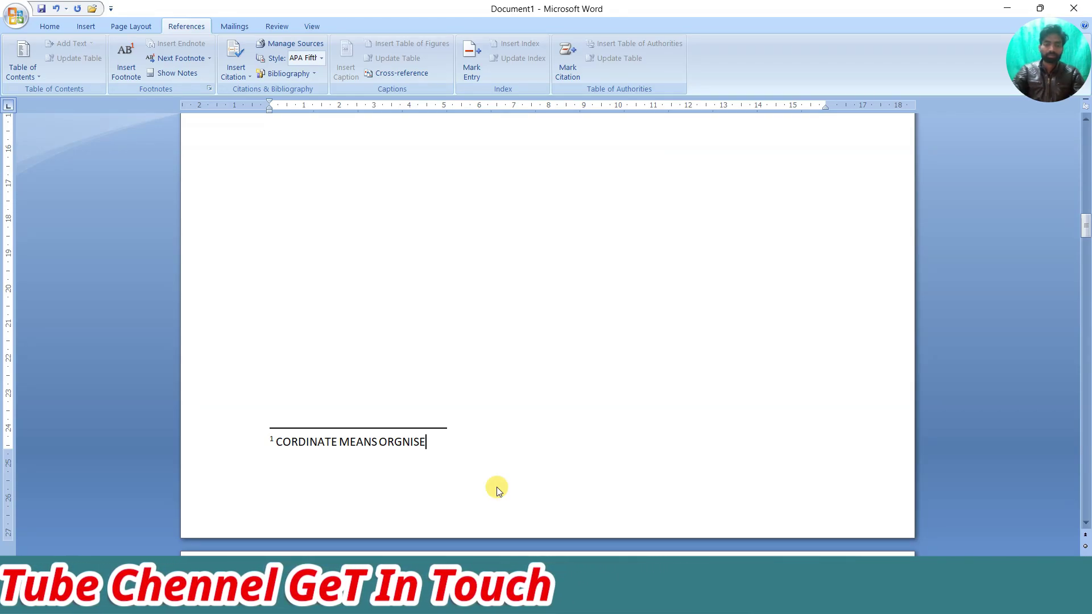
pyautogui.scroll(3, 496, 487)
pyautogui.scroll(15, 496, 485)
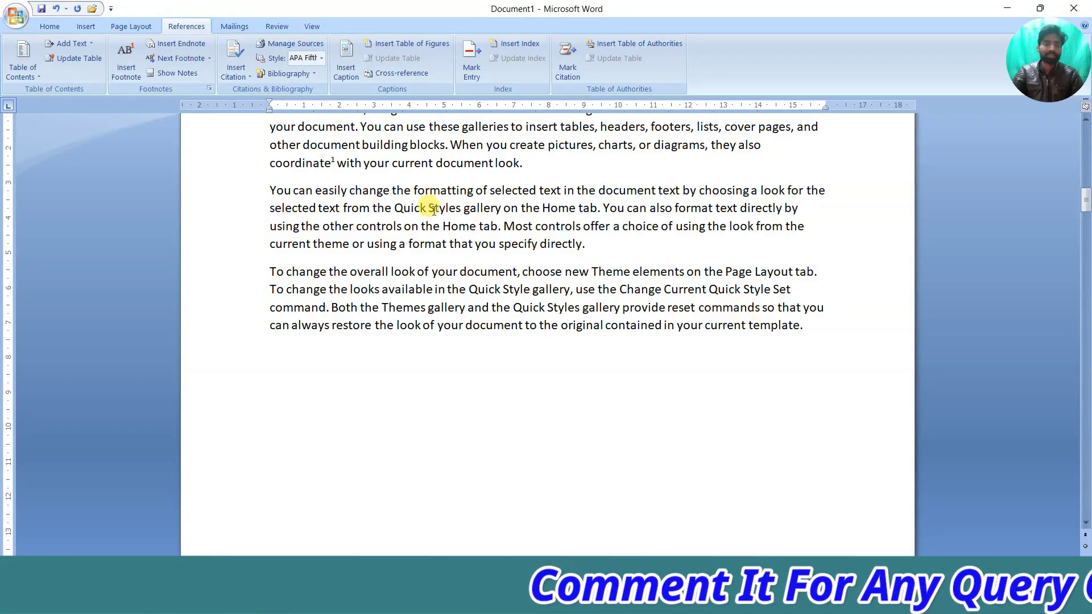
# Step: Insert footnote 2 after 'commands' with the text 'COMMAND IS A INSTR', then return to the body text
pyautogui.click(131, 73)
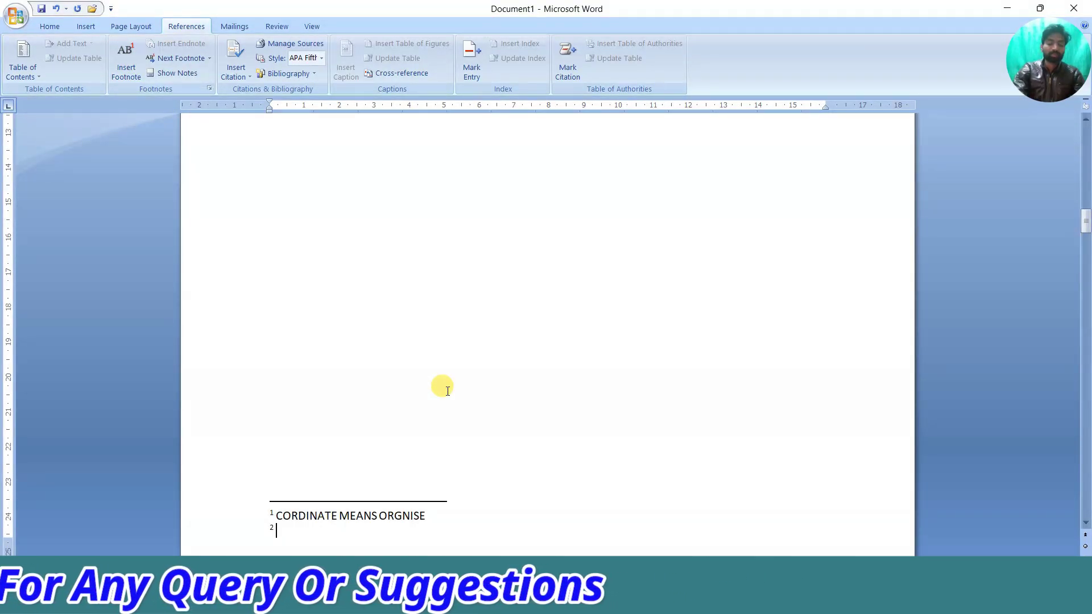
pyautogui.write('COMM')
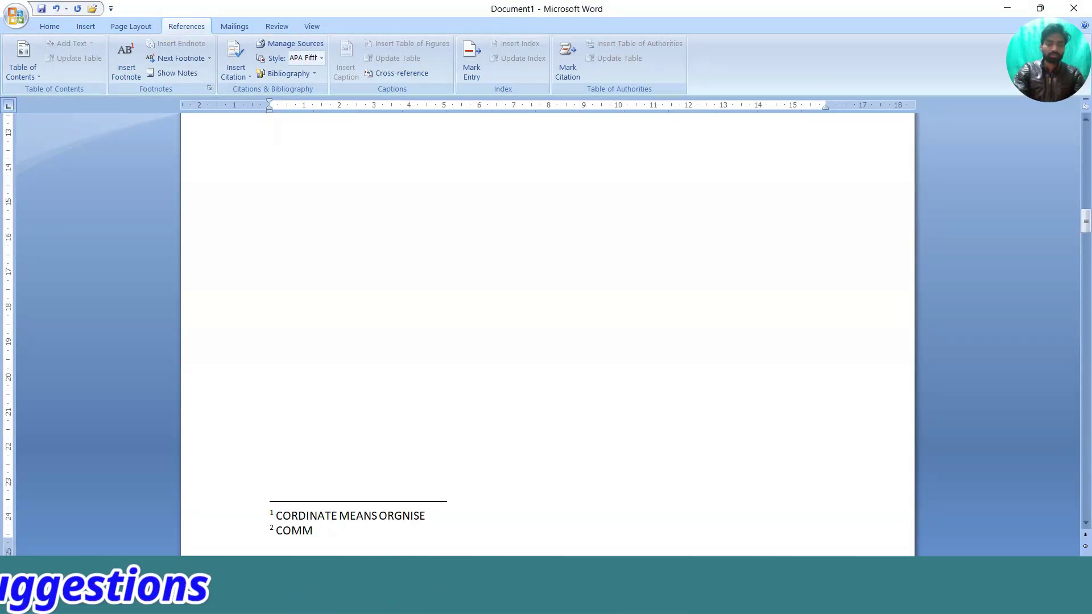
pyautogui.write('AND IS A')
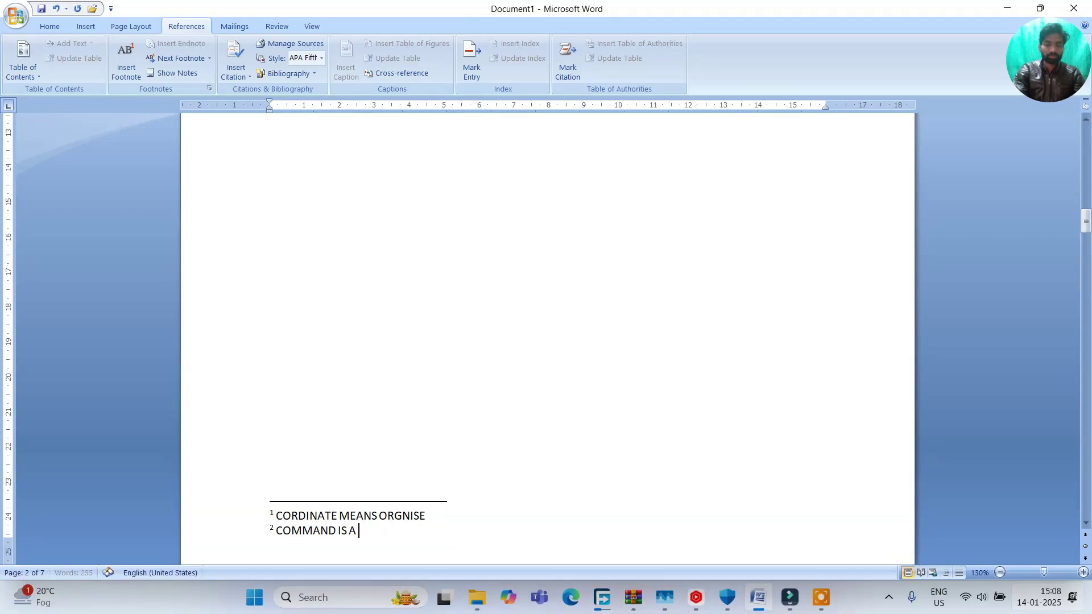
pyautogui.write(' INSTRUCTIONS')
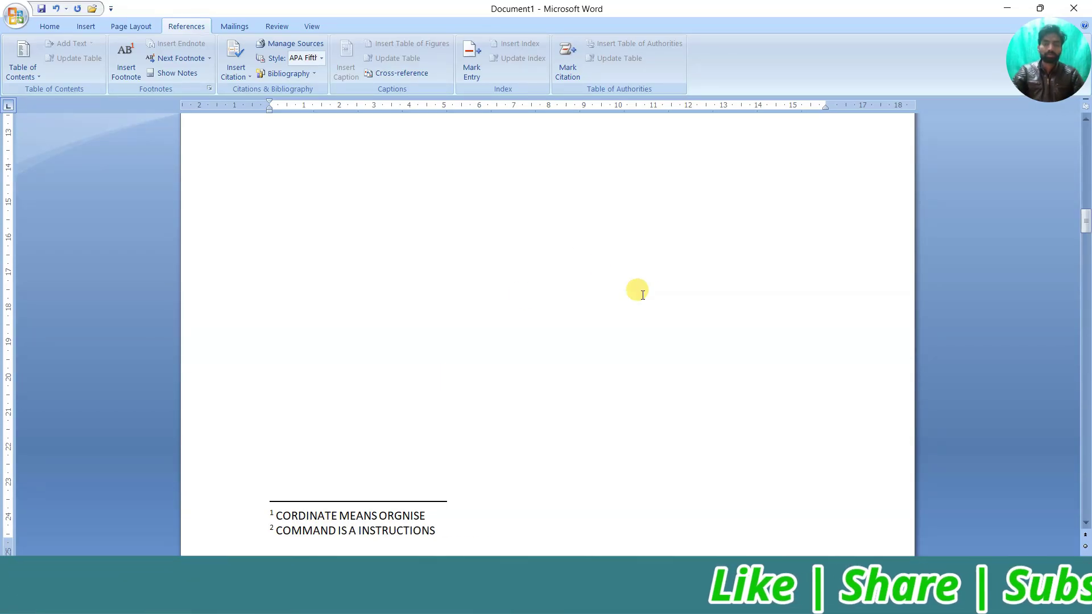
pyautogui.scroll(7, 642, 294)
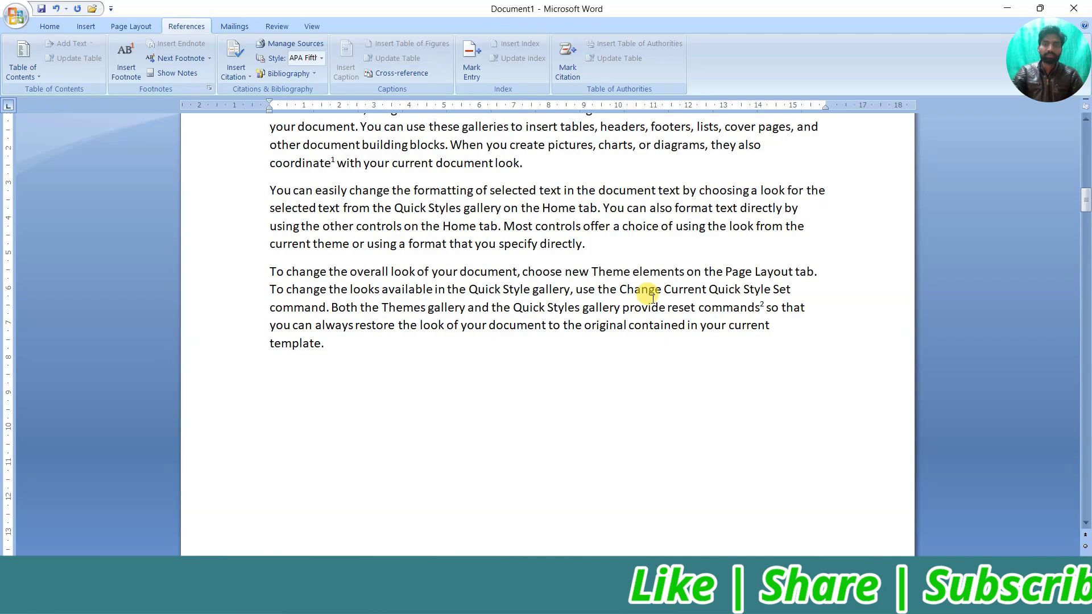
pyautogui.click(497, 218)
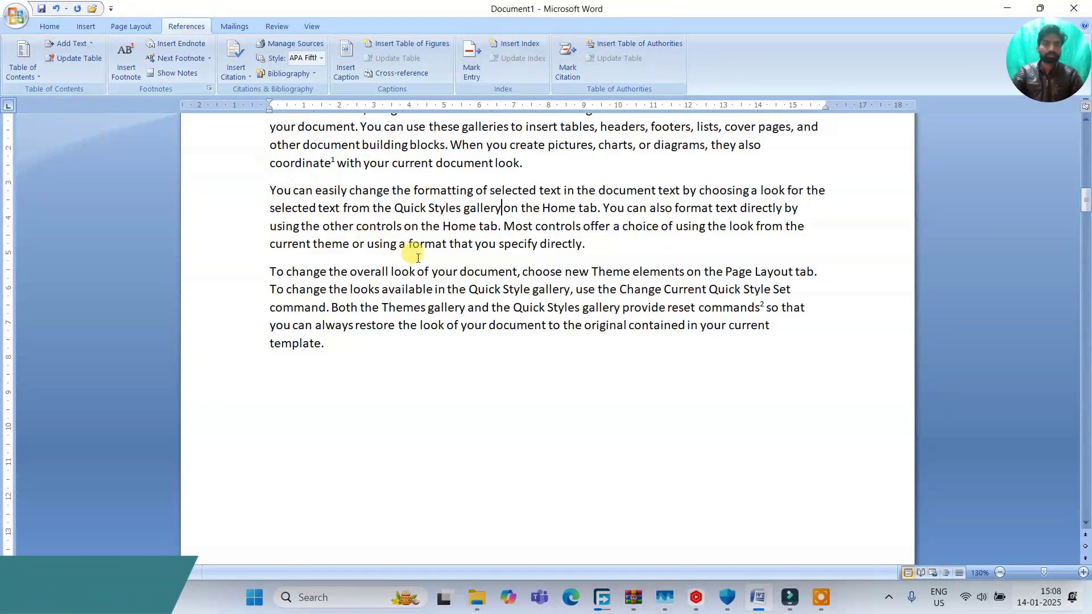
pyautogui.scroll(1, 418, 258)
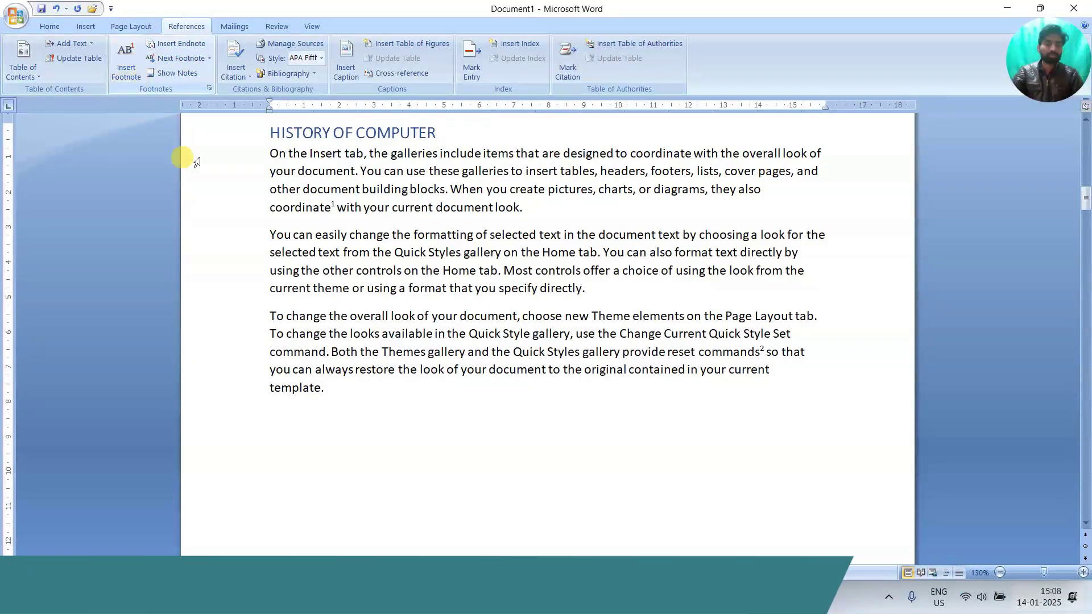
# Step: Scroll to the second paragraph and place the cursor right after 'gallery'
pyautogui.scroll(-10, 285, 256)
pyautogui.scroll(10, 336, 427)
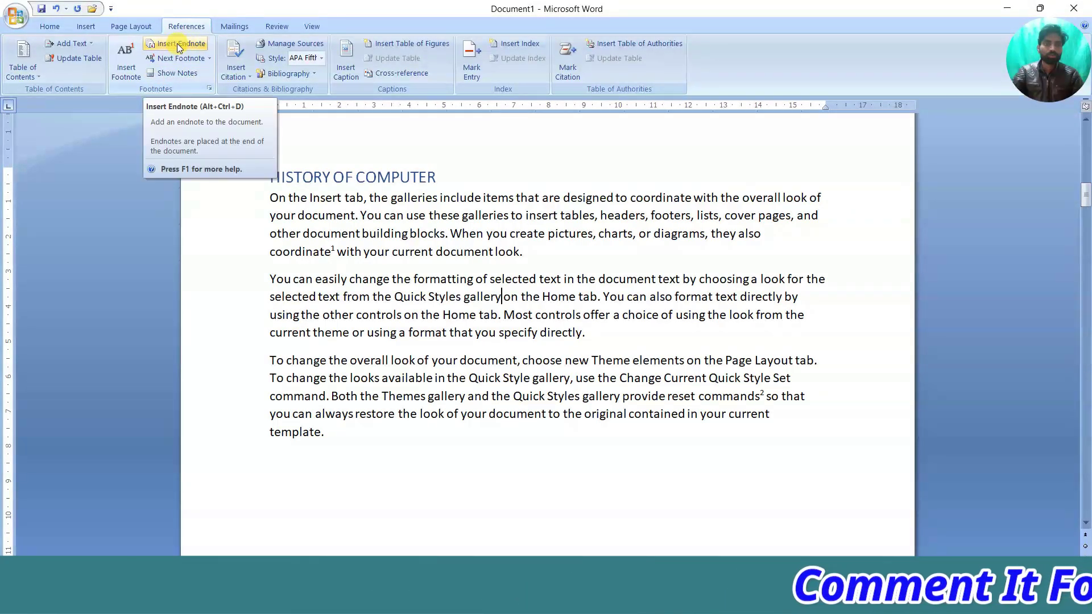
pyautogui.scroll(-10, 478, 336)
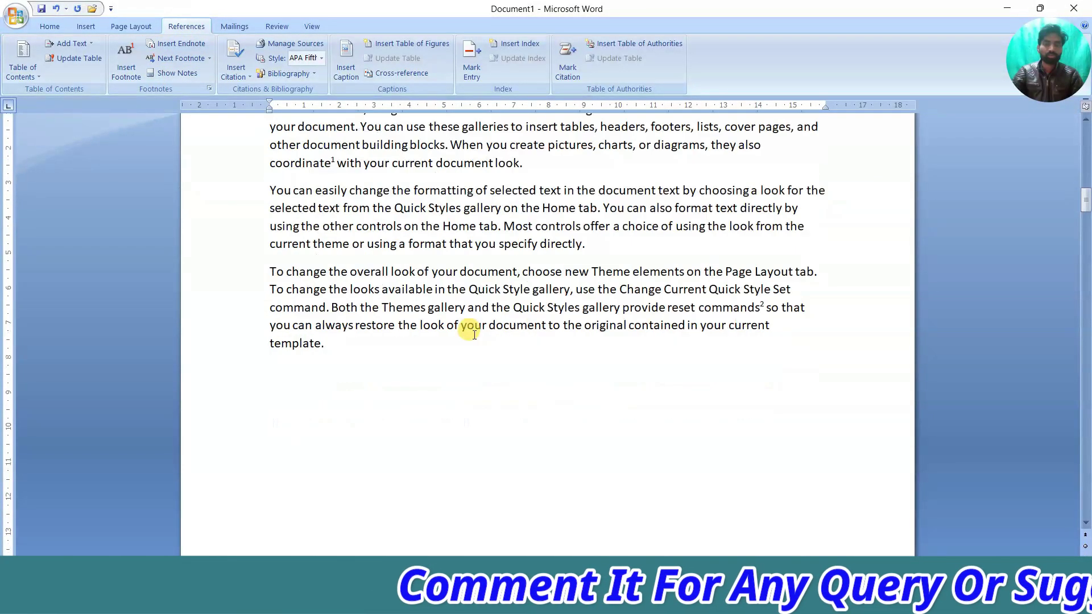
pyautogui.scroll(-3, 493, 341)
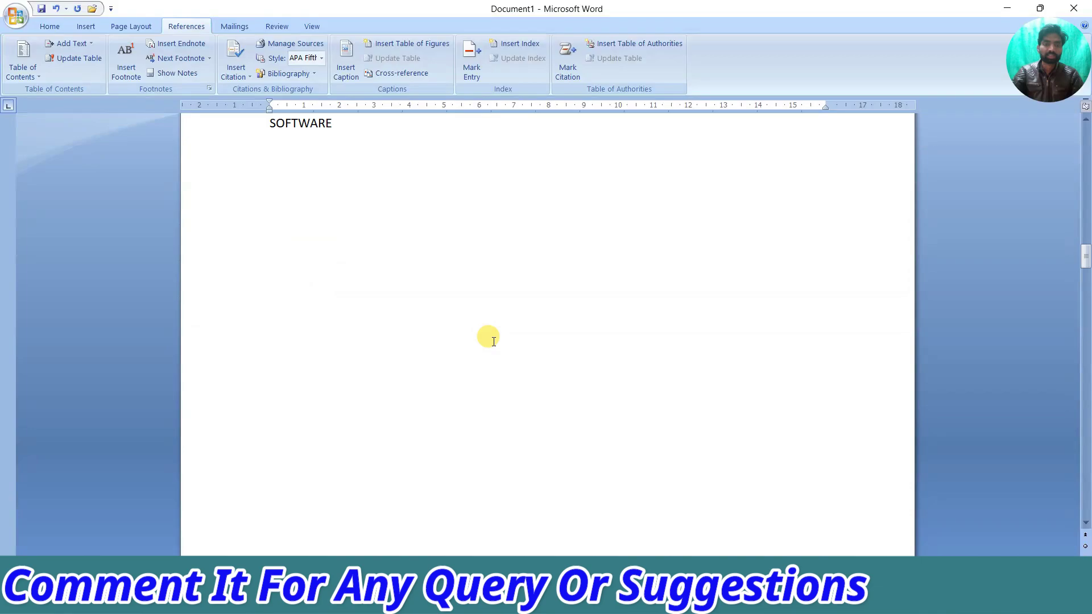
pyautogui.scroll(10, 493, 341)
pyautogui.scroll(4, 490, 353)
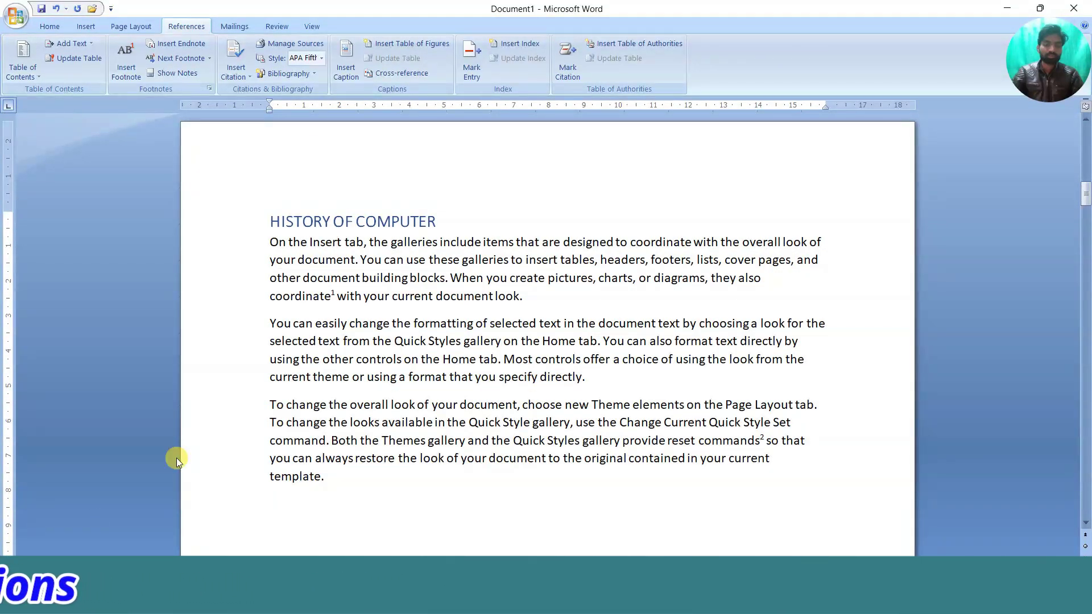
pyautogui.scroll(1, 455, 288)
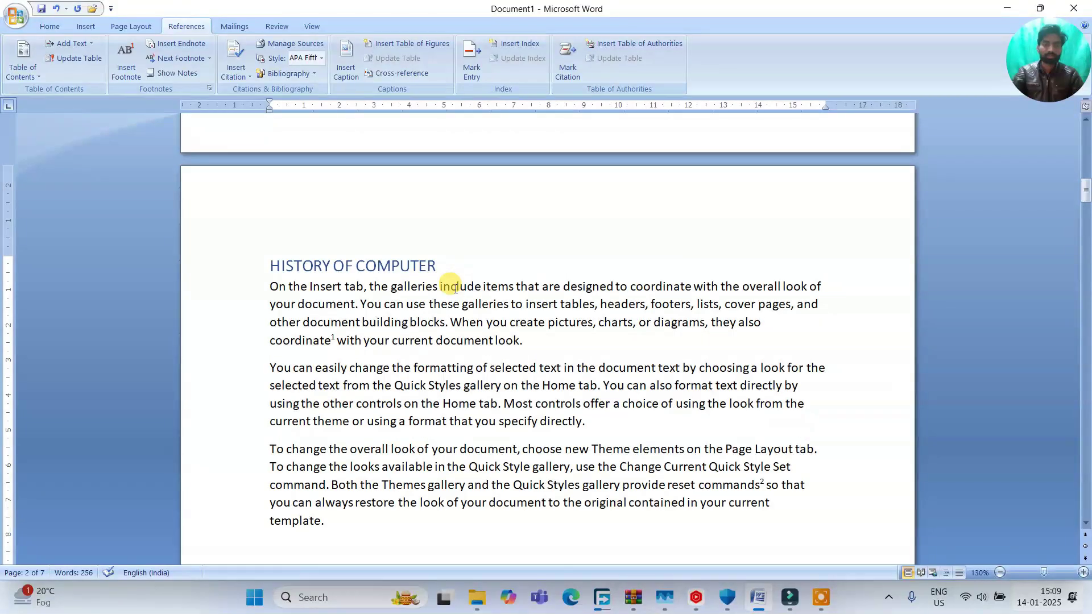
pyautogui.scroll(-2, 446, 273)
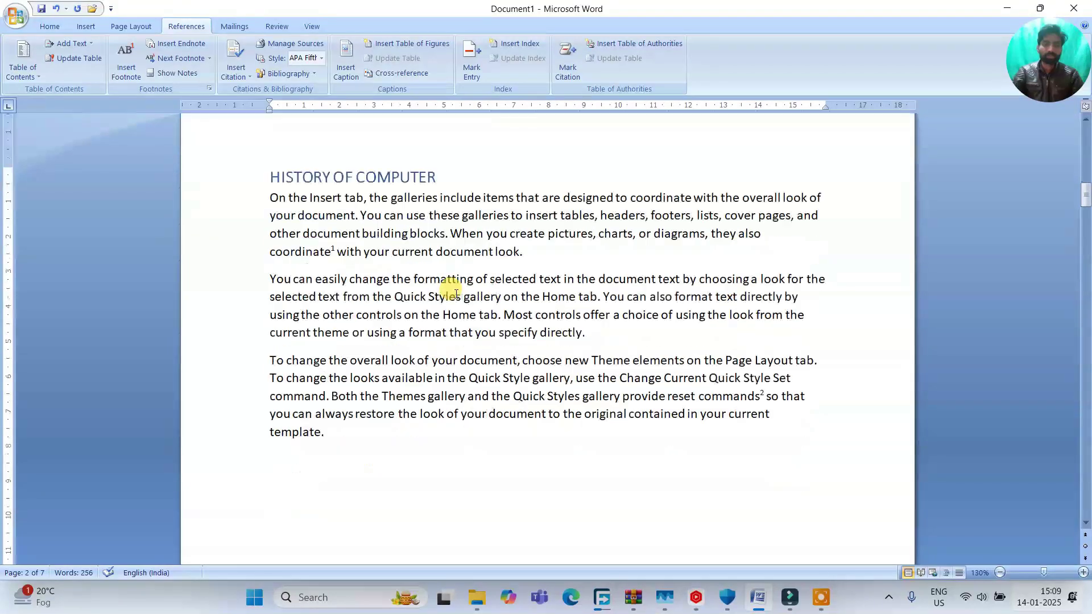
pyautogui.click(501, 296)
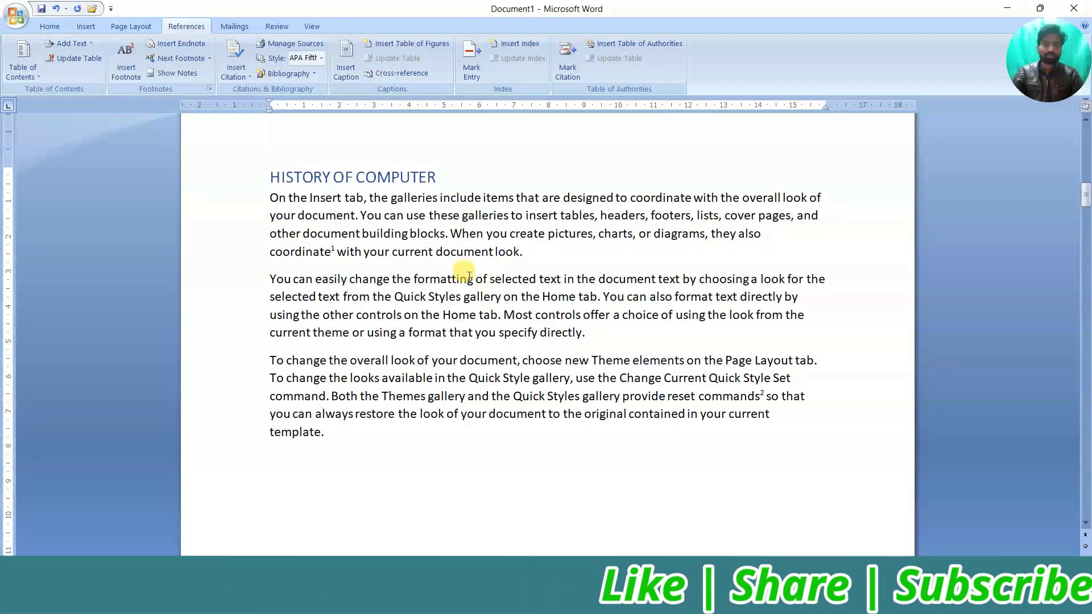
# Step: Insert an endnote there reading 'GALLERY IS A COLLETION OF IMAGES', then scroll back up
pyautogui.click(176, 44)
pyautogui.scroll(3, 303, 247)
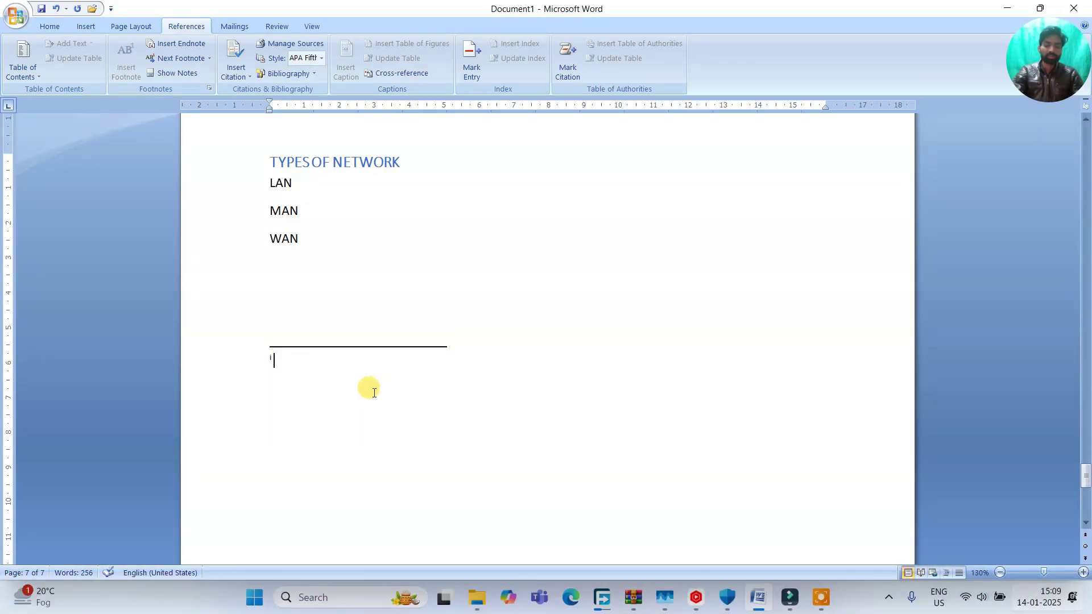
pyautogui.write('GALLE')
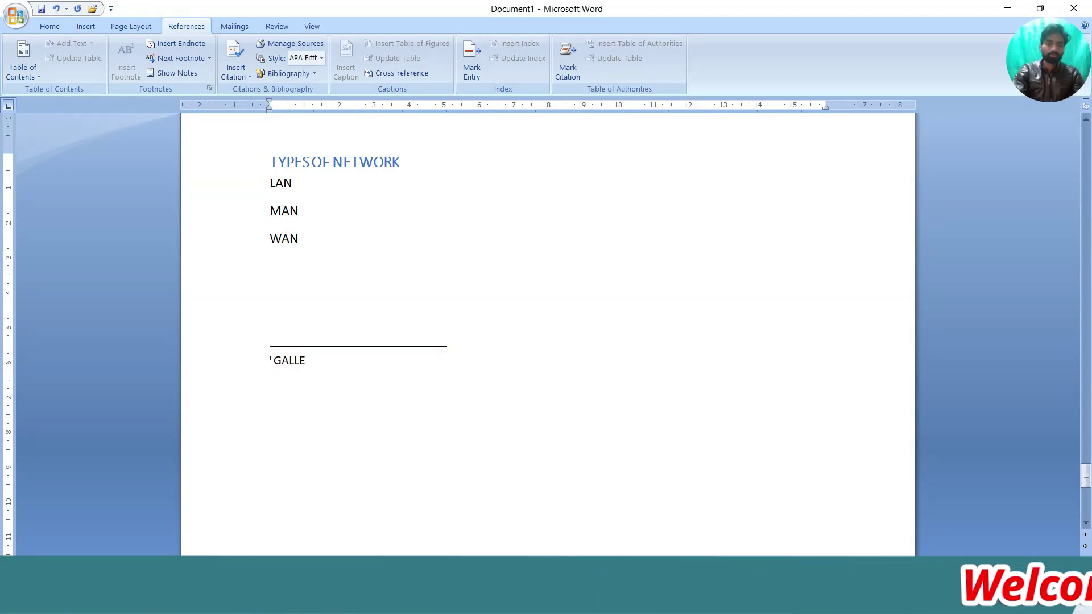
pyautogui.write('RY IS A CO')
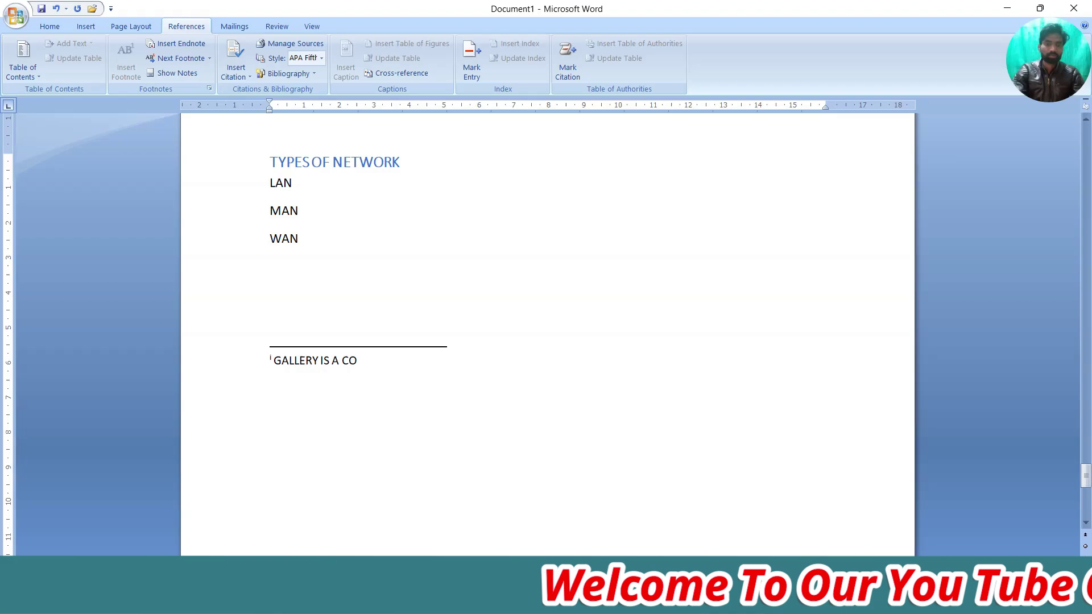
pyautogui.write('LLETIO')
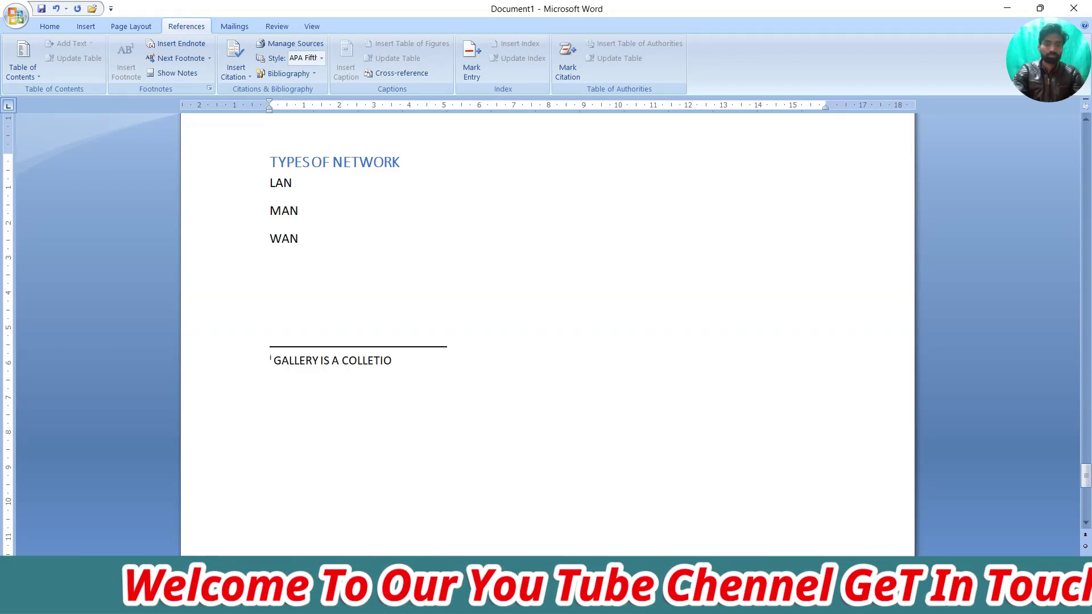
pyautogui.write('N OF IMAGES.')
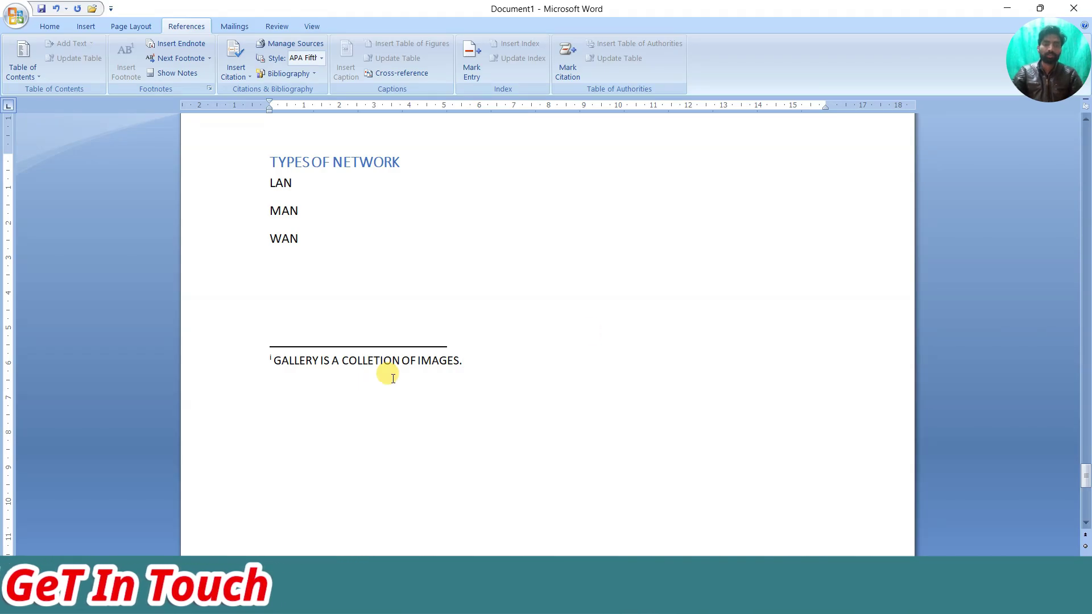
pyautogui.moveTo(1086, 482); pyautogui.dragTo(1086, 199)
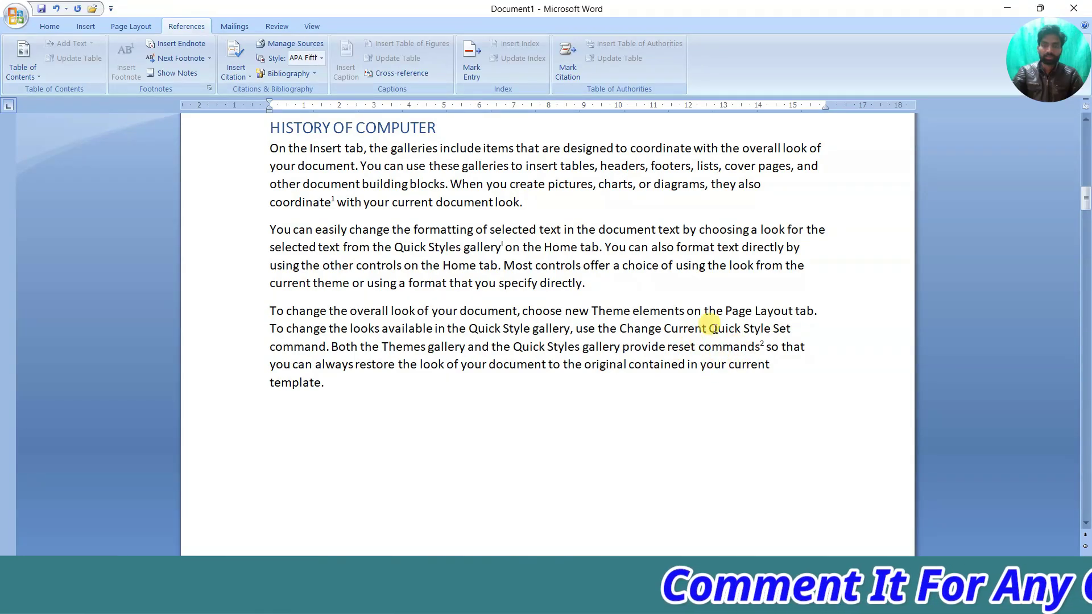
# Step: Add an endnote after 'formatting' reading 'FORMMTING IS A DESIGN.' and scroll back up
pyautogui.click(473, 229)
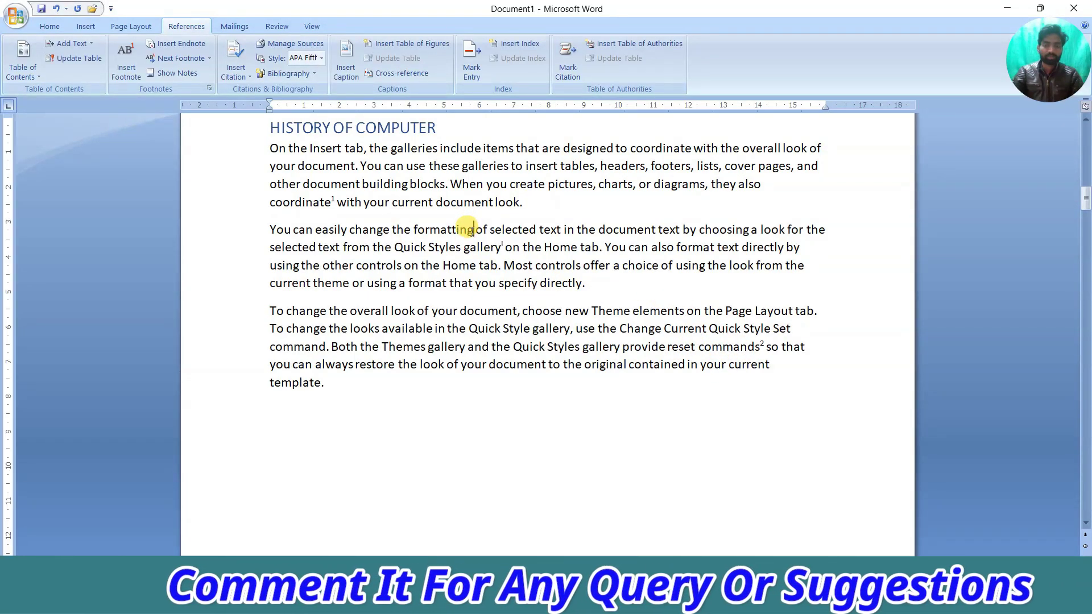
pyautogui.click(187, 47)
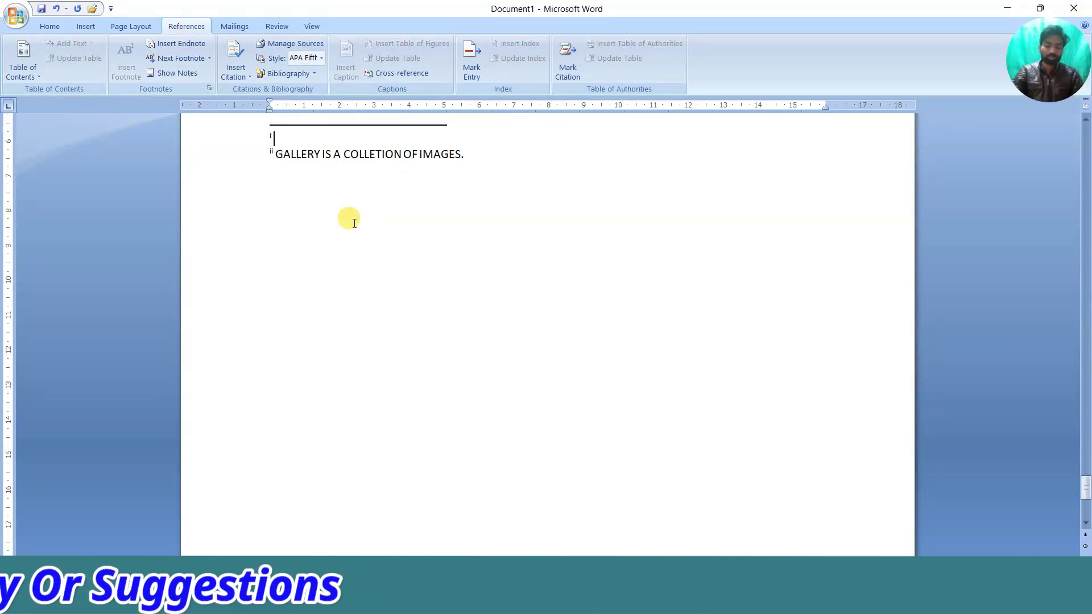
pyautogui.write('FORMM')
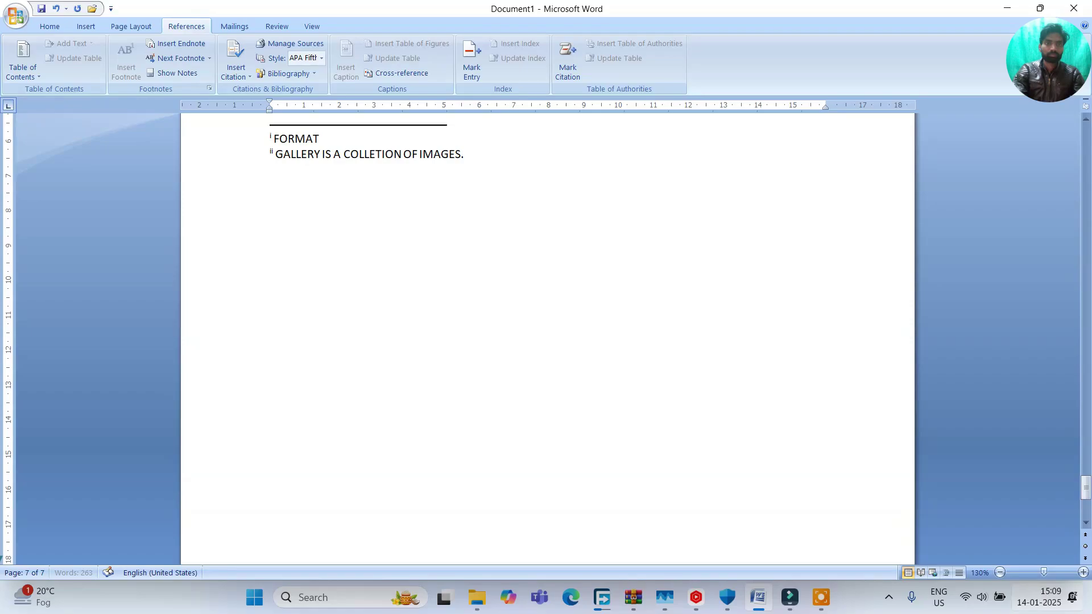
pyautogui.write('TING IS A')
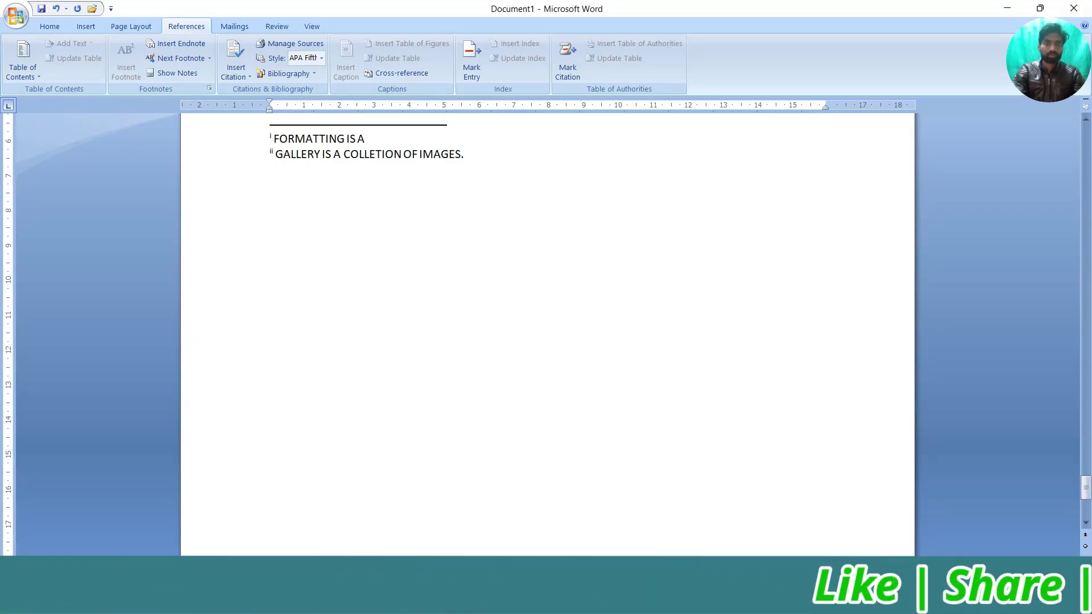
pyautogui.write(' DESIGN.')
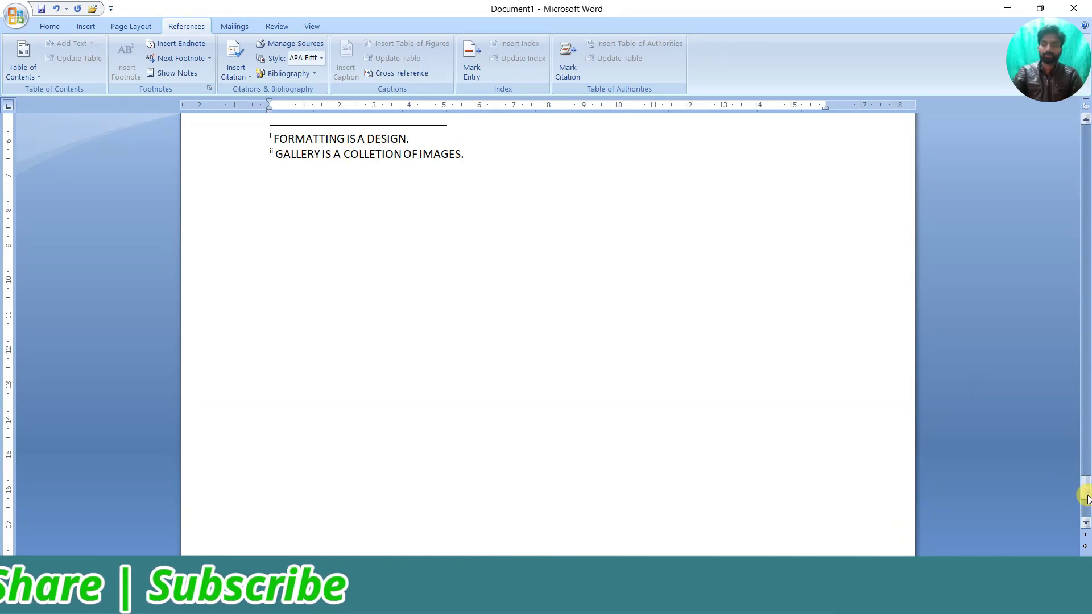
pyautogui.moveTo(1087, 499); pyautogui.dragTo(1087, 191)
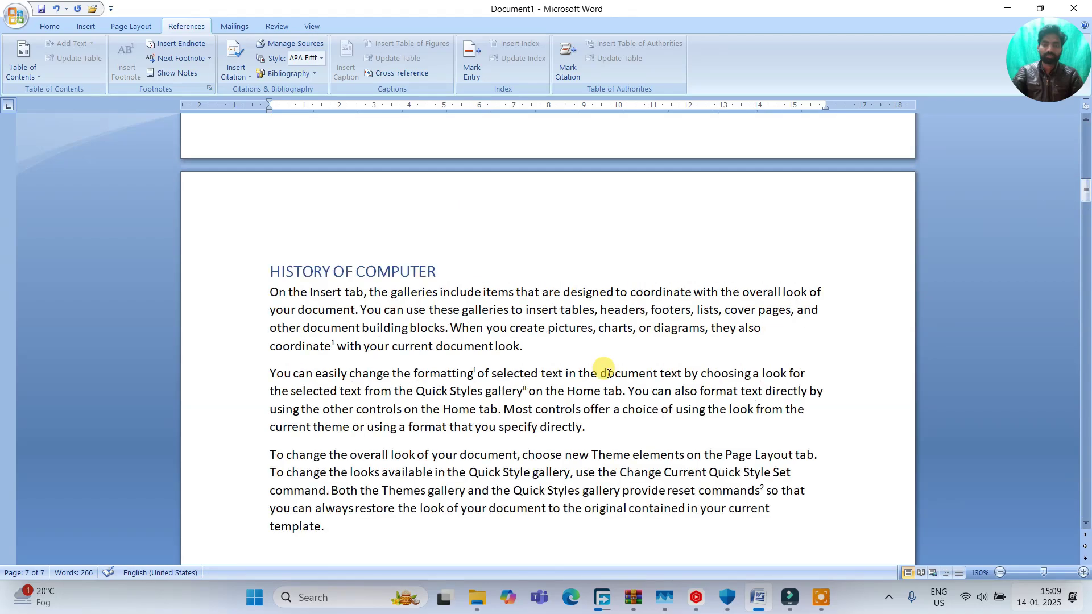
# Step: Jump back to footnote 2 after 'commands' using Previous Footnote
pyautogui.scroll(-2, 608, 372)
pyautogui.click(512, 348)
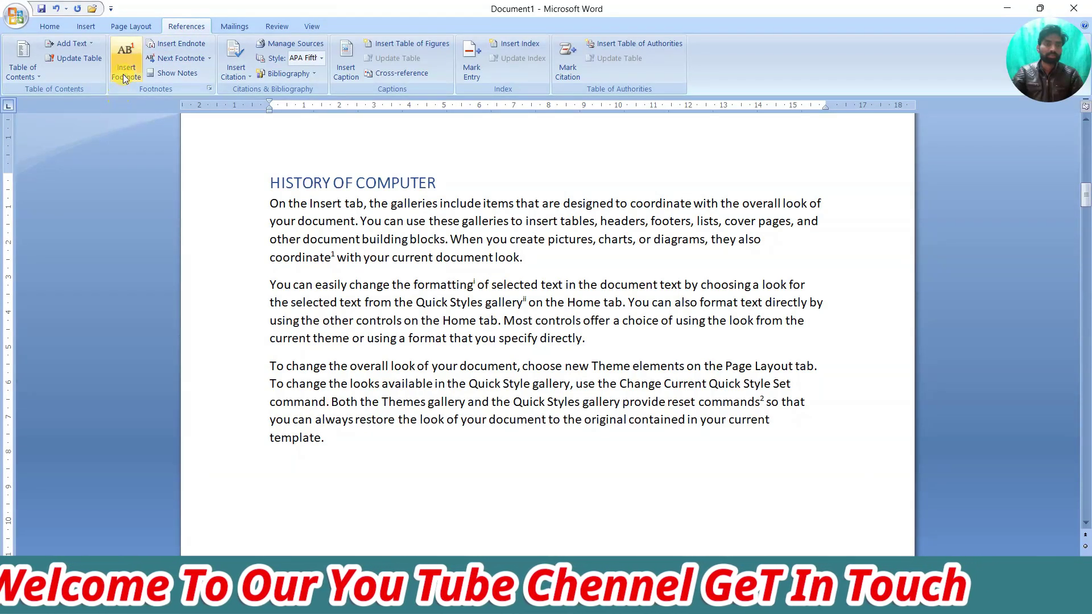
pyautogui.scroll(-5, 295, 419)
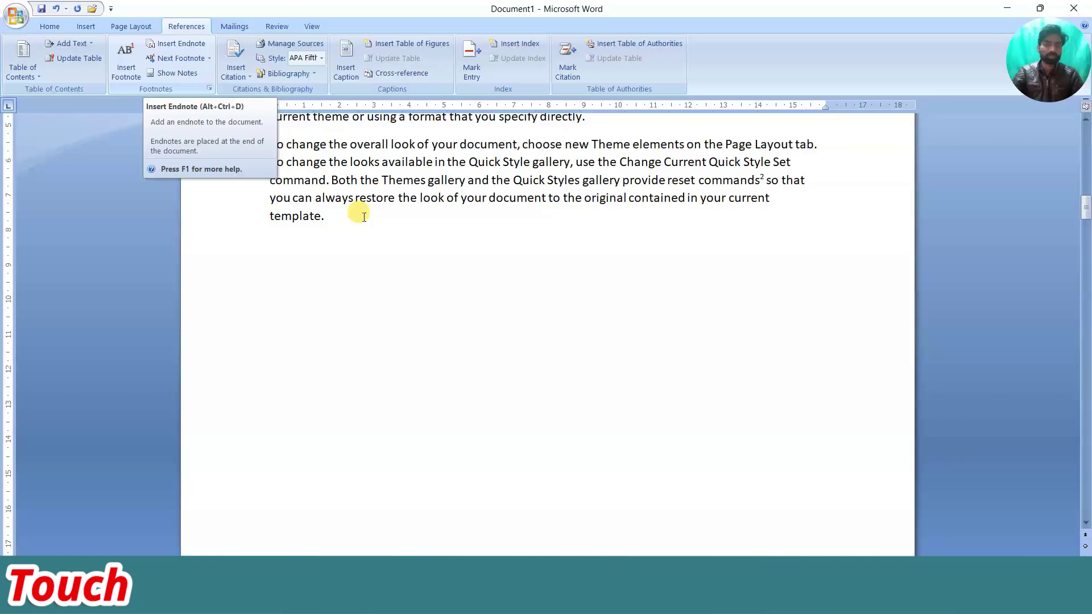
pyautogui.scroll(2, 360, 215)
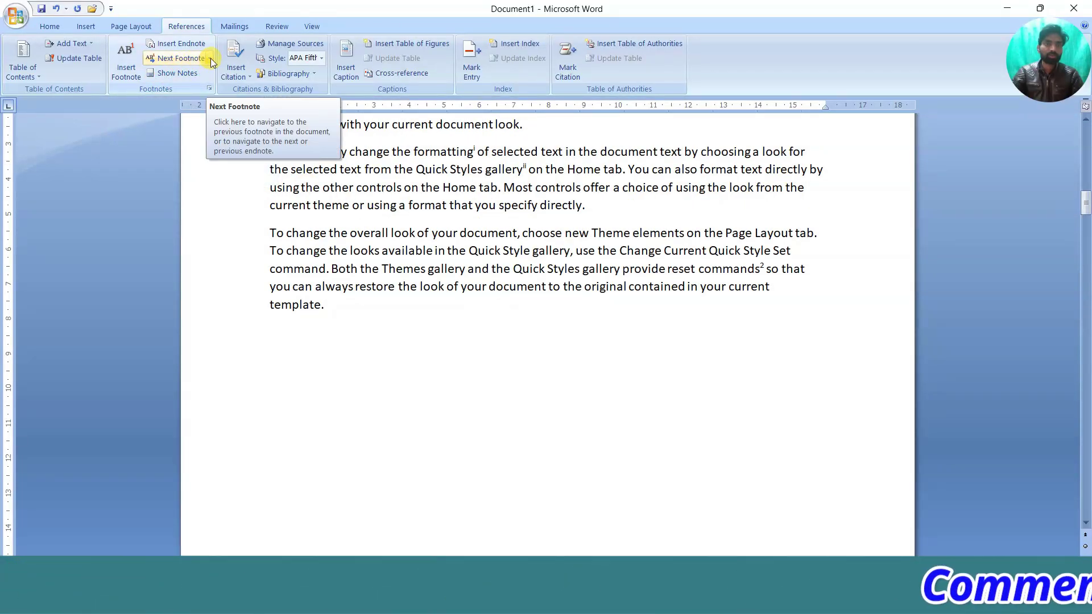
pyautogui.click(209, 59)
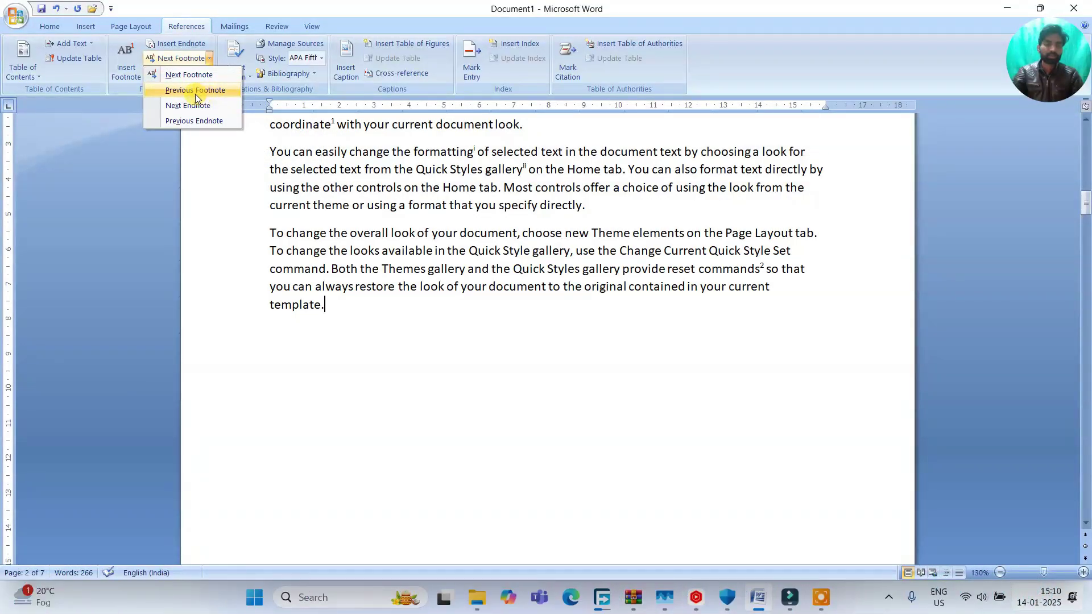
pyautogui.click(178, 78)
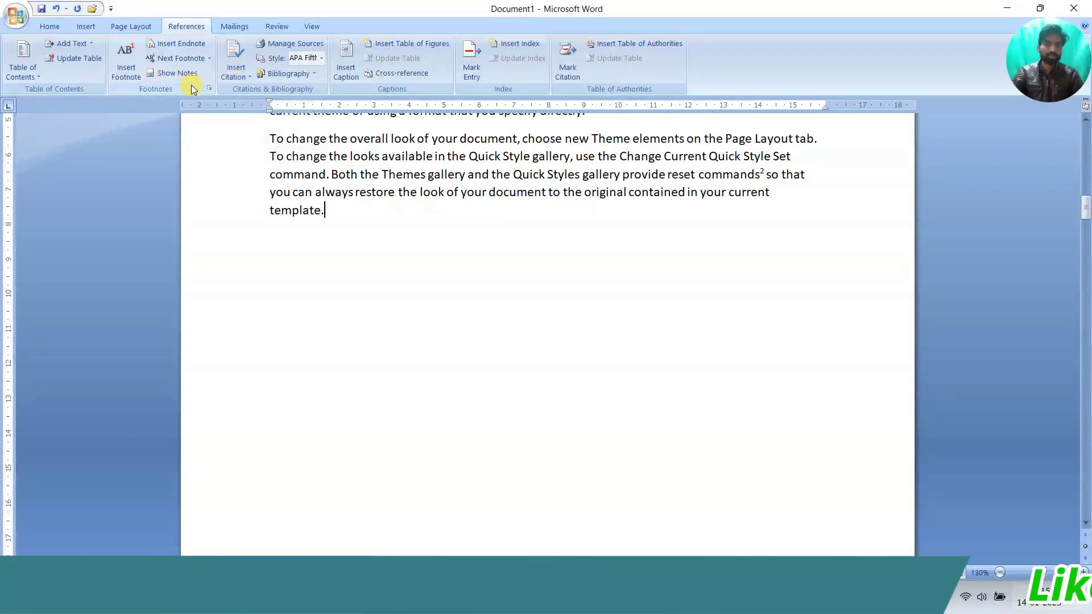
pyautogui.click(209, 59)
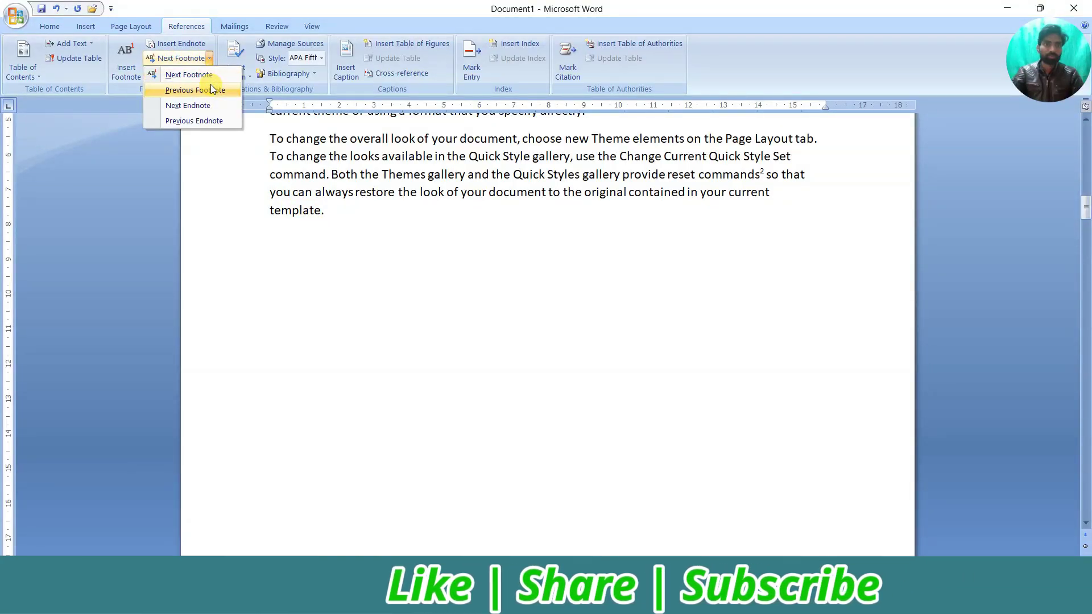
pyautogui.click(209, 59)
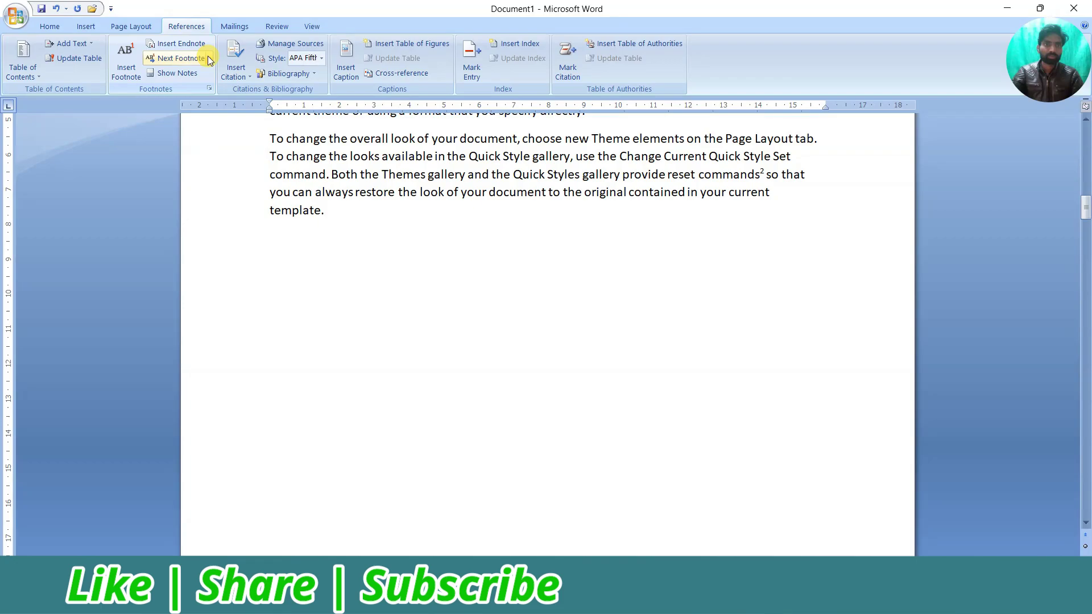
pyautogui.click(209, 58)
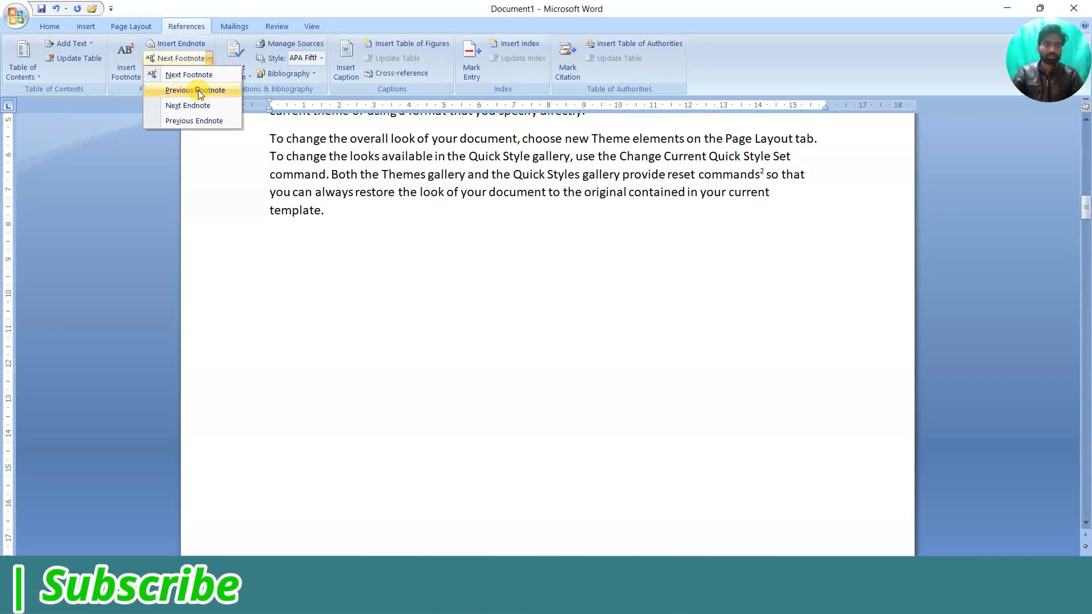
pyautogui.click(198, 90)
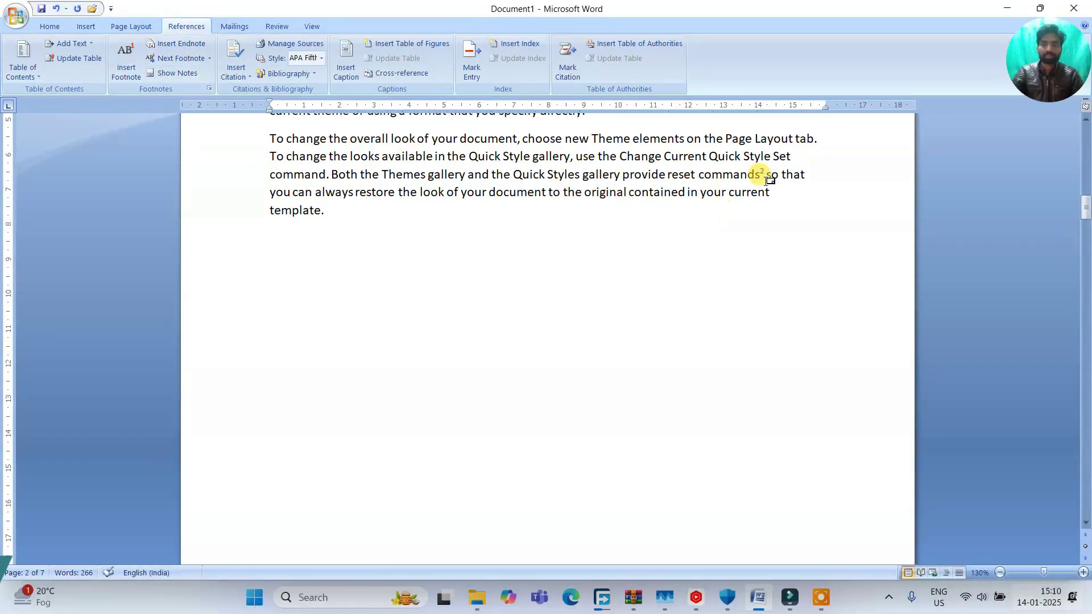
# Step: Jump to the previous endnote after 'gallery' and preview its note text
pyautogui.click(210, 59)
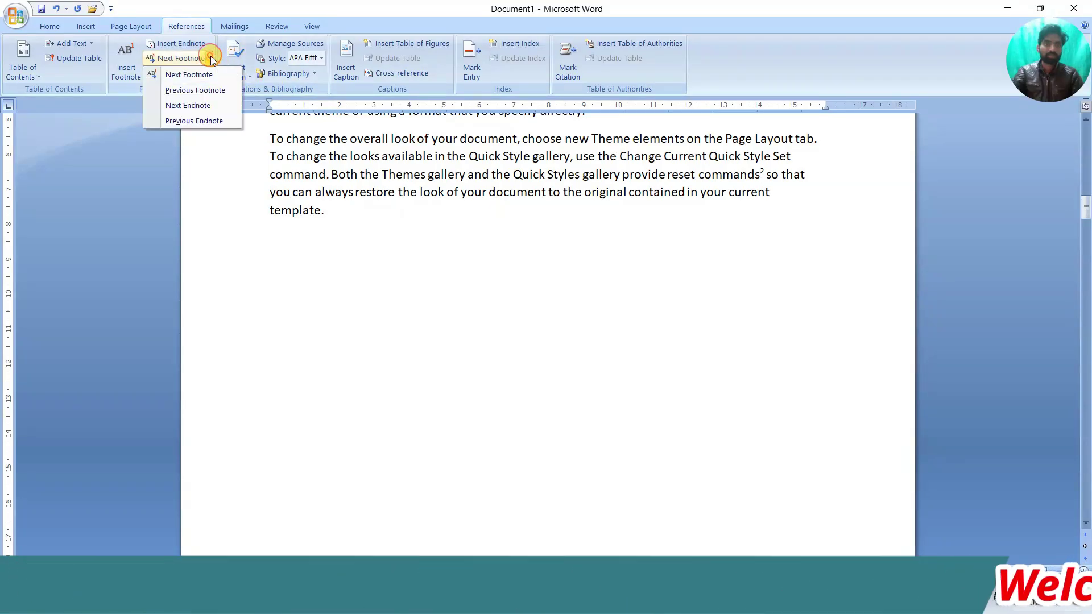
pyautogui.click(195, 121)
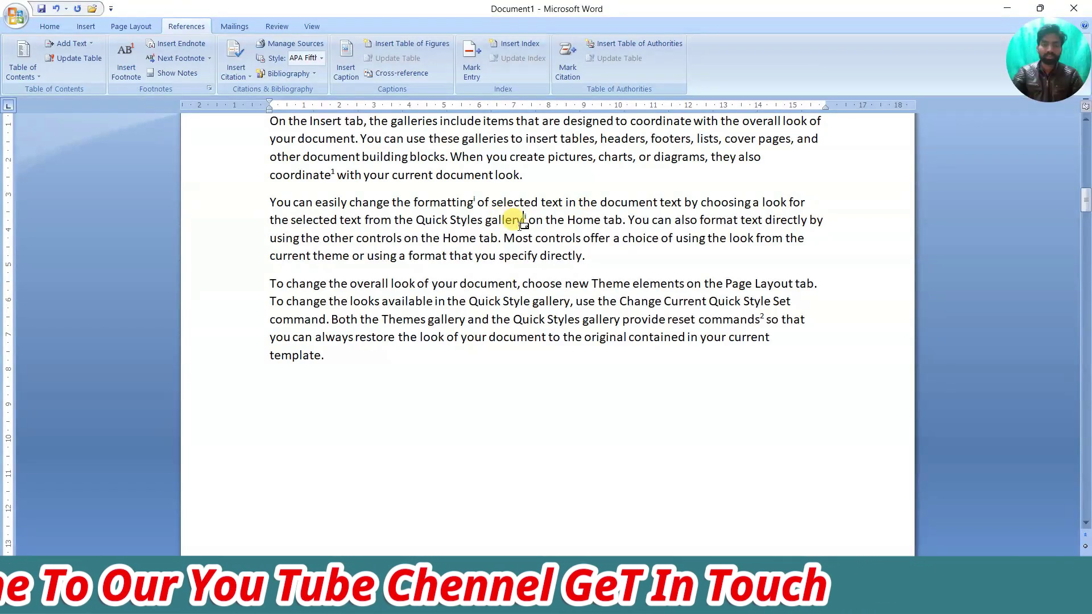
pyautogui.moveTo(532, 222)
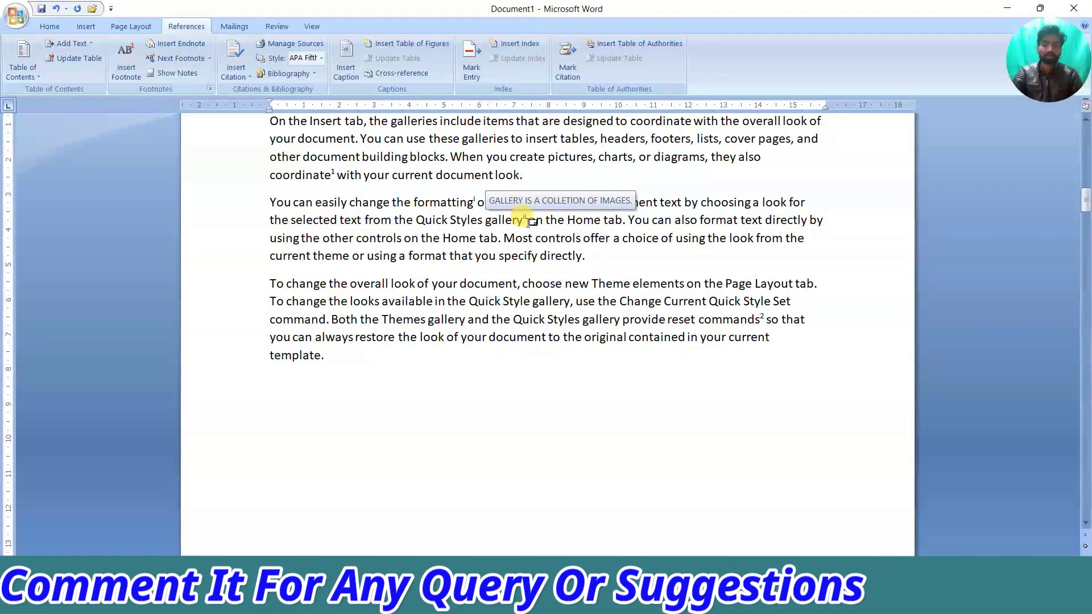
# Step: Use Show Notes to view the endnotes area, then return to the Contents page at the top
pyautogui.click(174, 75)
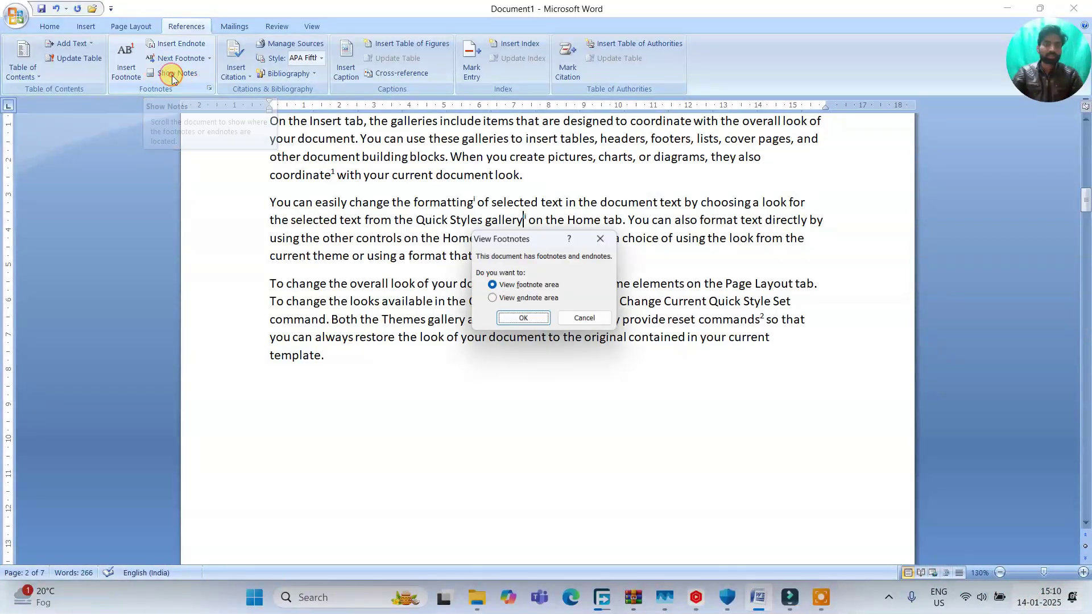
pyautogui.moveTo(517, 244); pyautogui.dragTo(240, 165)
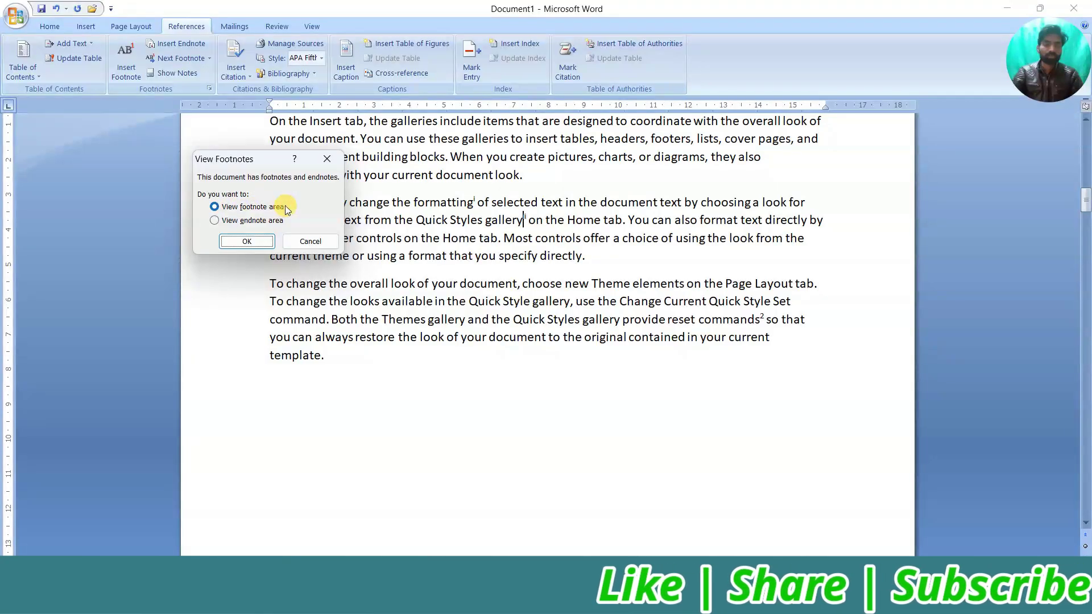
pyautogui.click(247, 241)
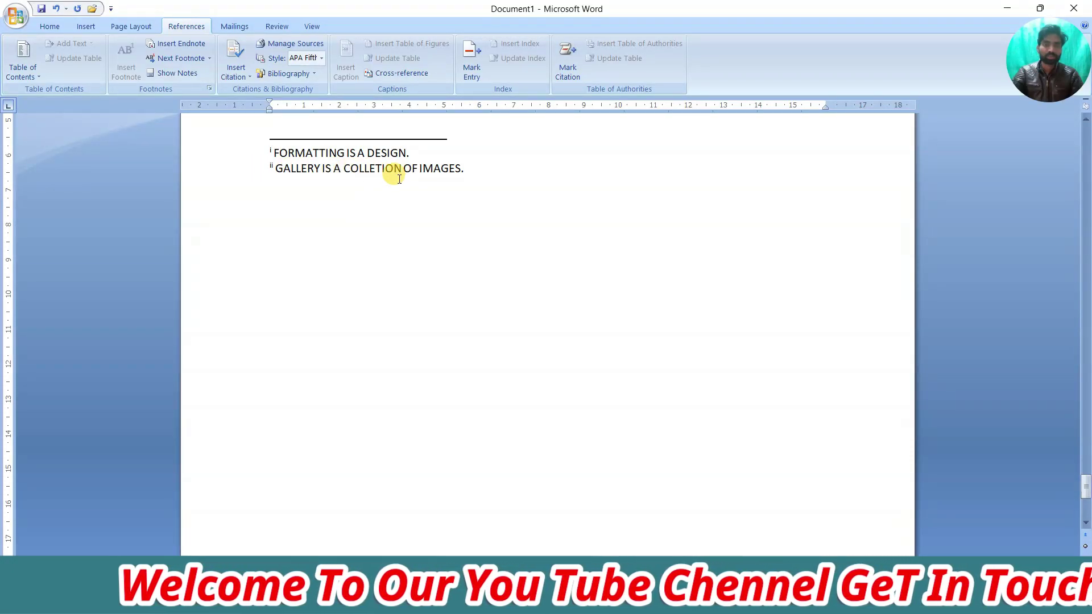
pyautogui.click(482, 172)
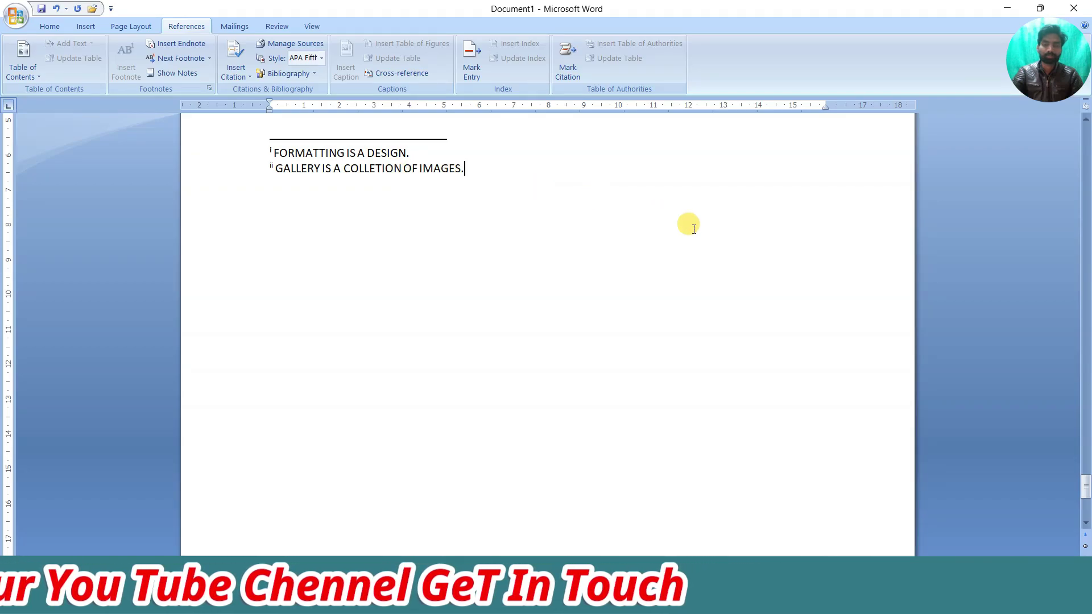
pyautogui.moveTo(1086, 486); pyautogui.dragTo(1061, 135)
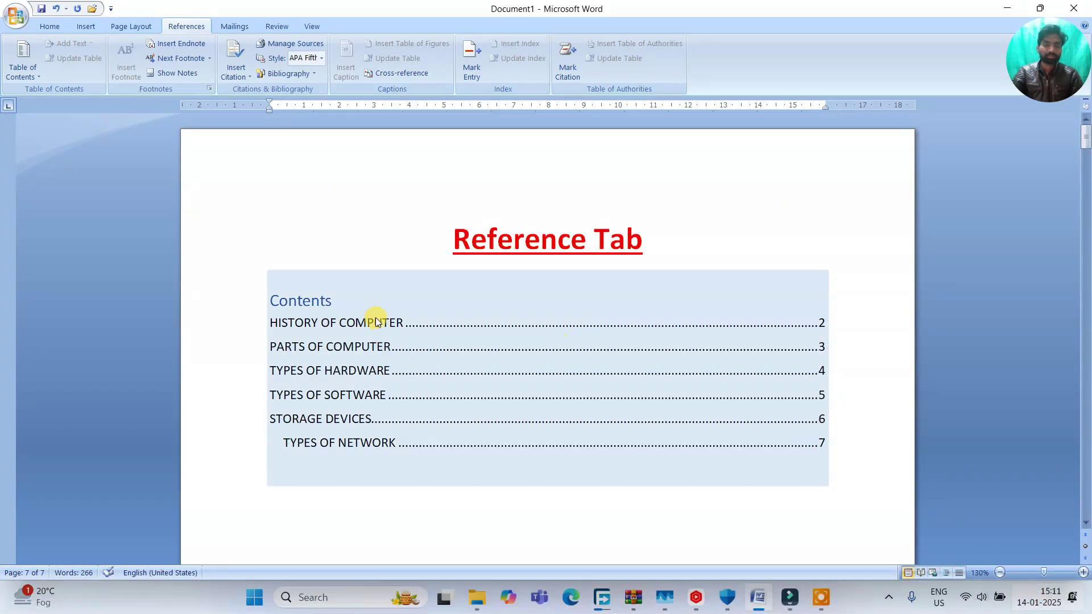
# Step: Move to page 2 and place the cursor after 'template.' ending the History of Computer text
pyautogui.scroll(-3, 373, 316)
pyautogui.scroll(3, 378, 323)
pyautogui.click(387, 308)
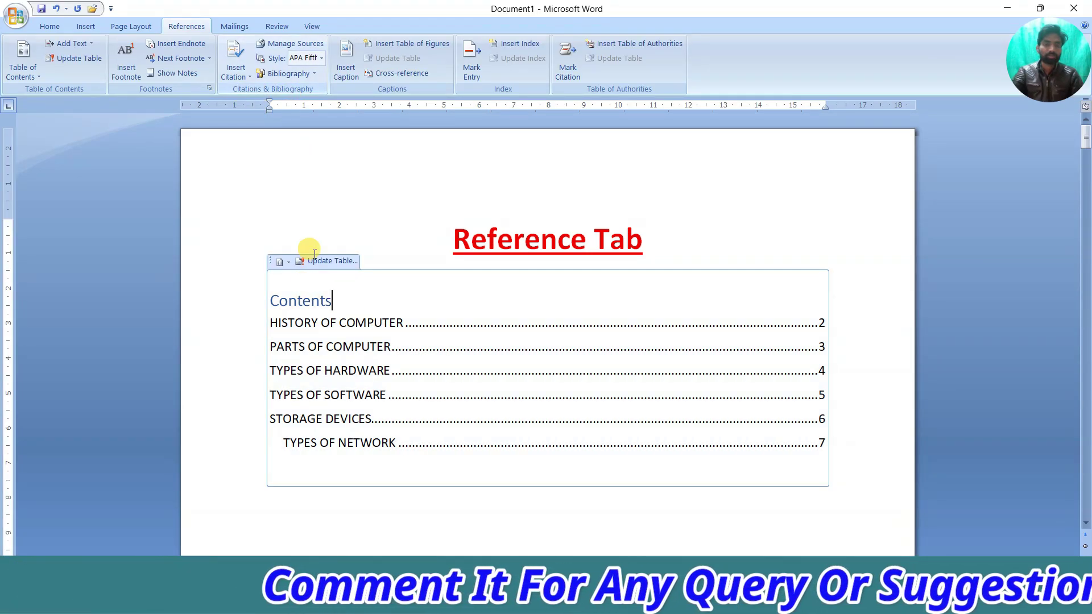
pyautogui.scroll(-15, 369, 368)
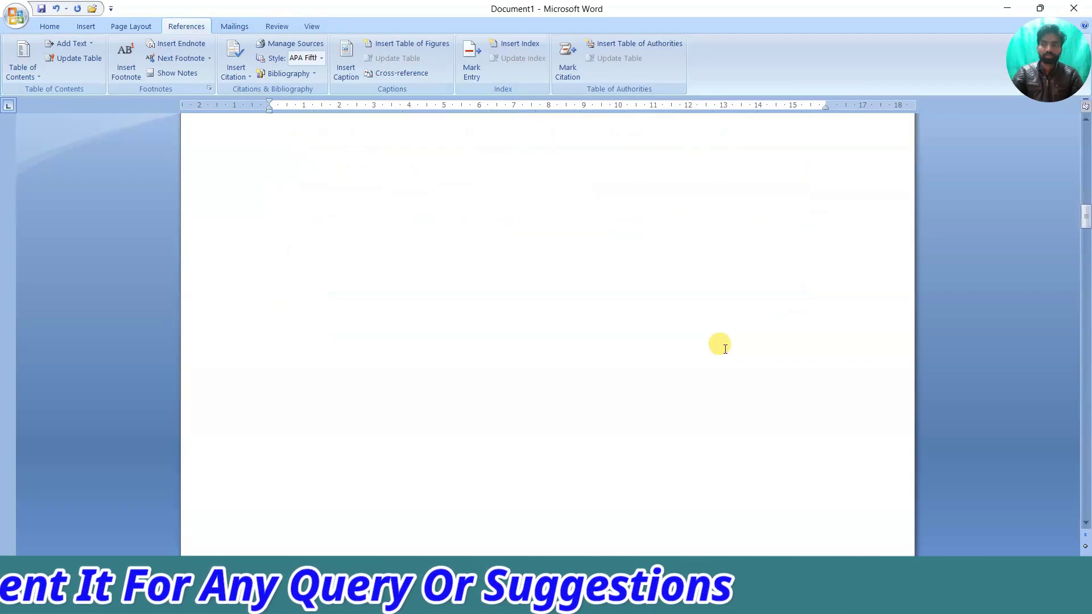
pyautogui.scroll(3, 428, 312)
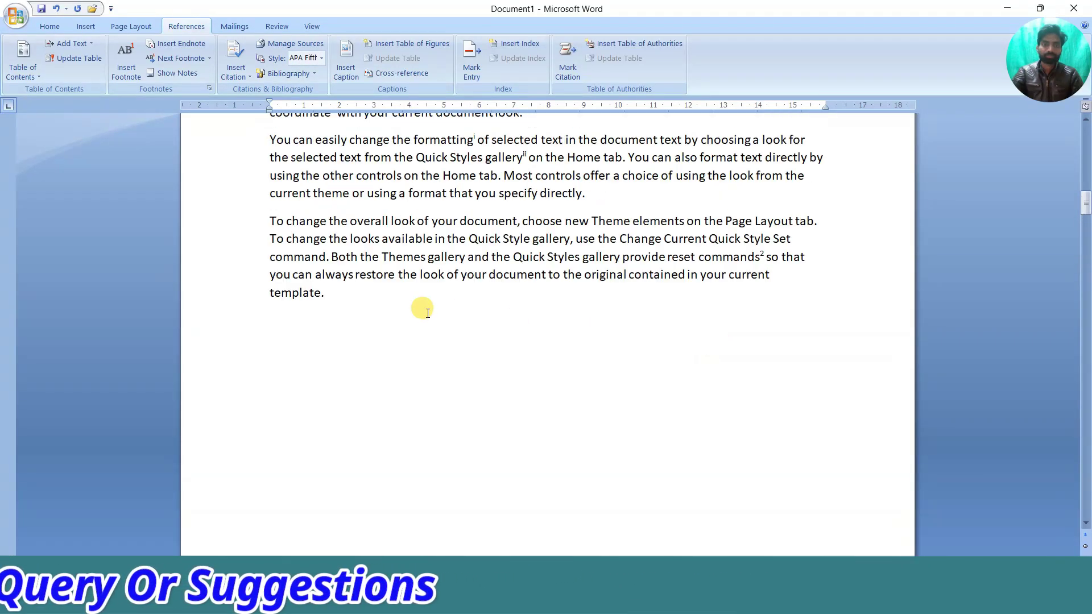
pyautogui.click(349, 298)
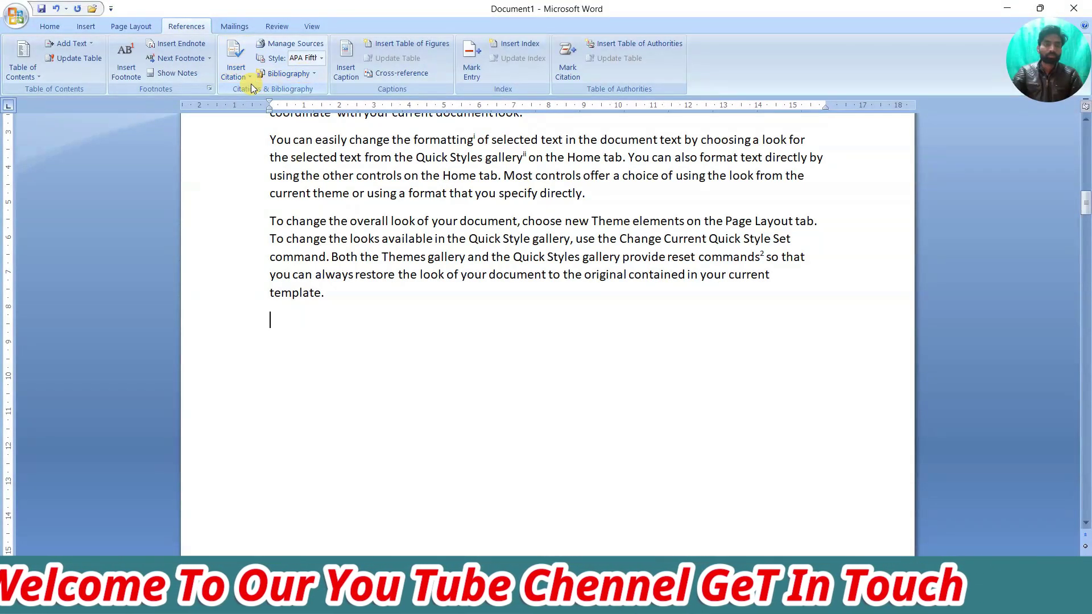
# Step: On the empty line below the text, add a new citation source with source type Film
pyautogui.click(269, 320)
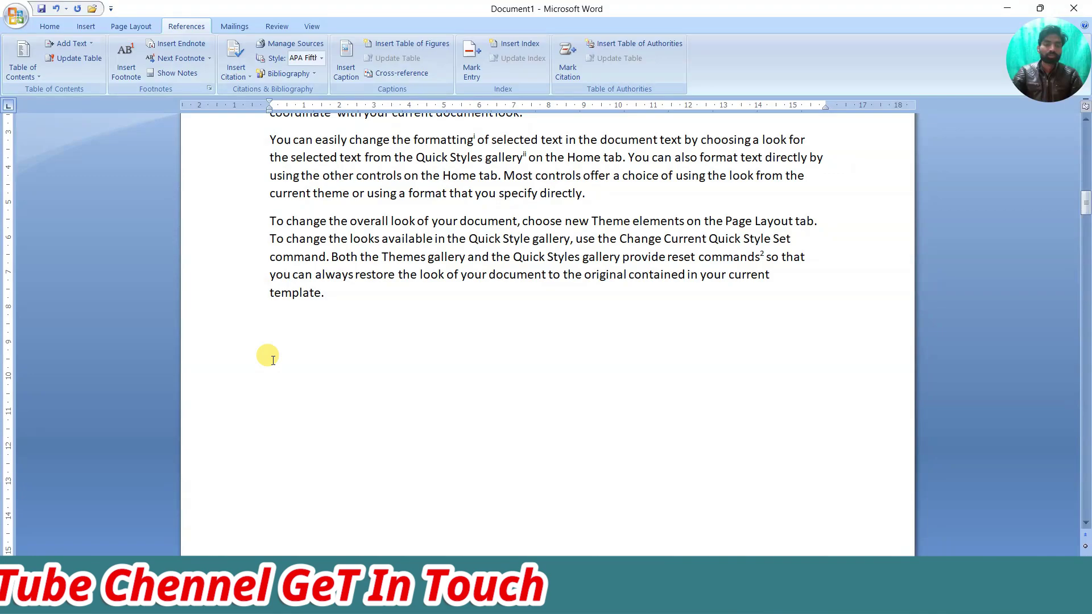
pyautogui.click(238, 76)
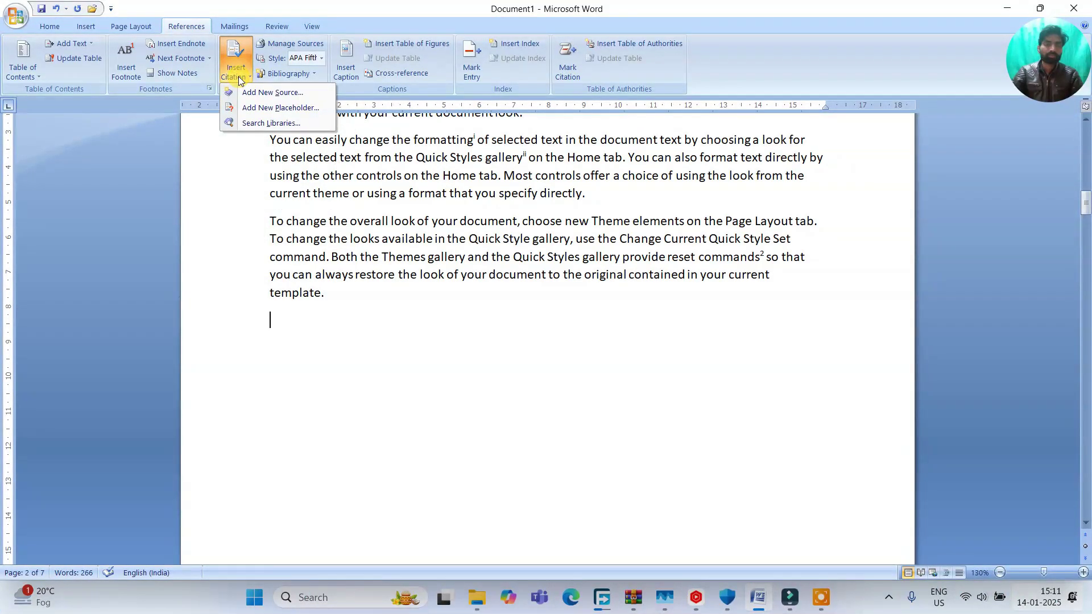
pyautogui.click(270, 92)
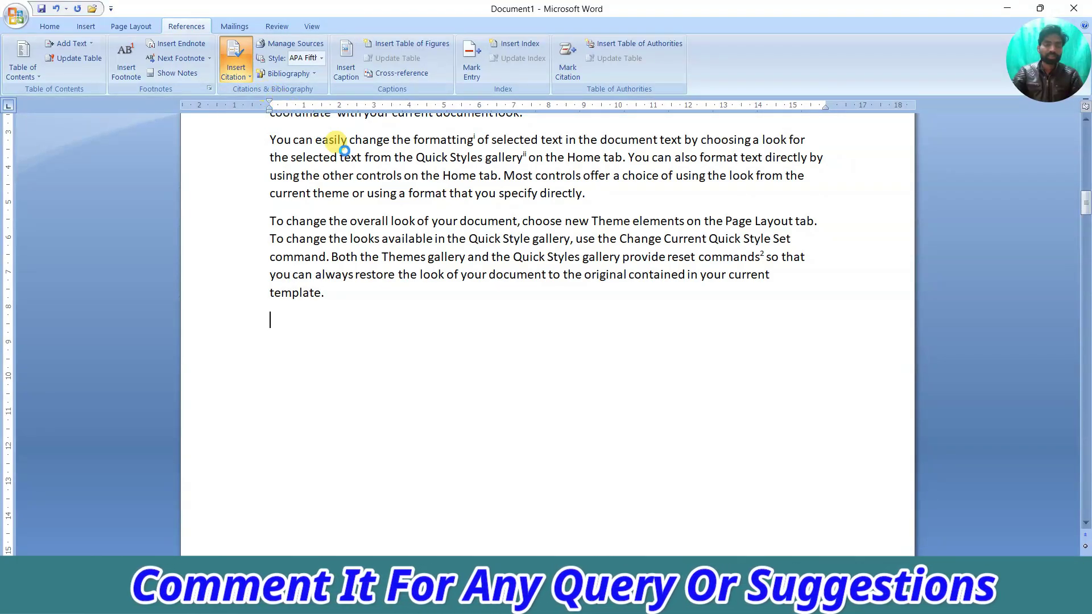
pyautogui.moveTo(382, 186); pyautogui.dragTo(482, 131)
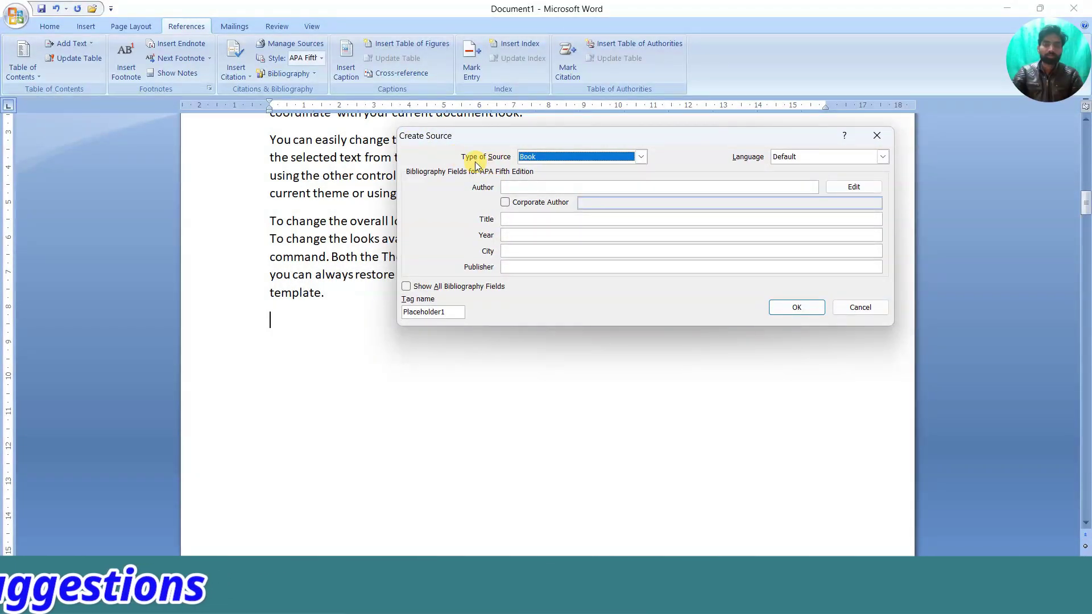
pyautogui.click(548, 156)
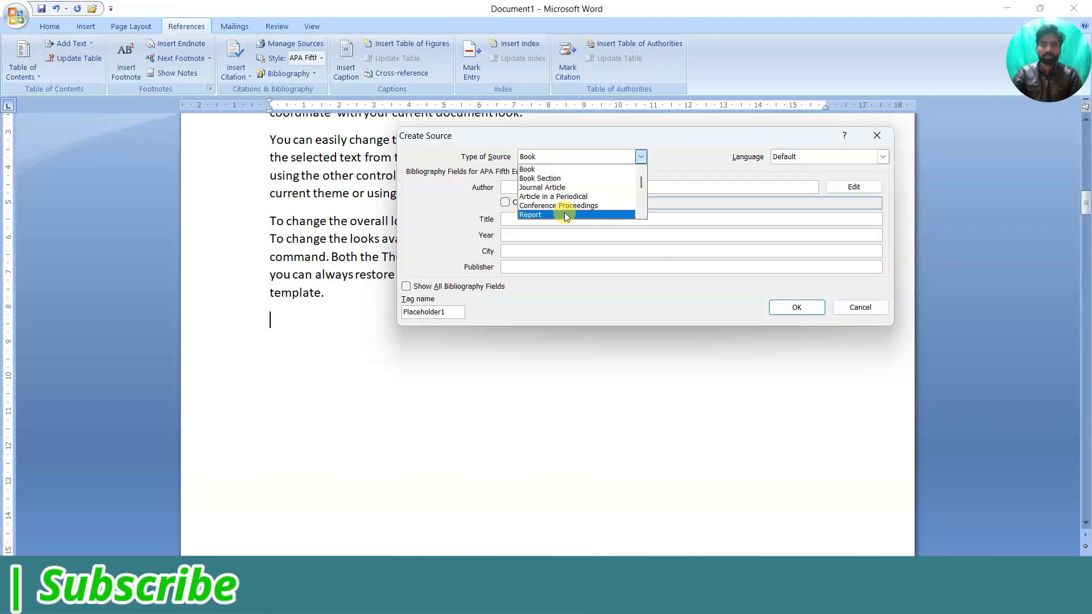
pyautogui.scroll(-2, 563, 211)
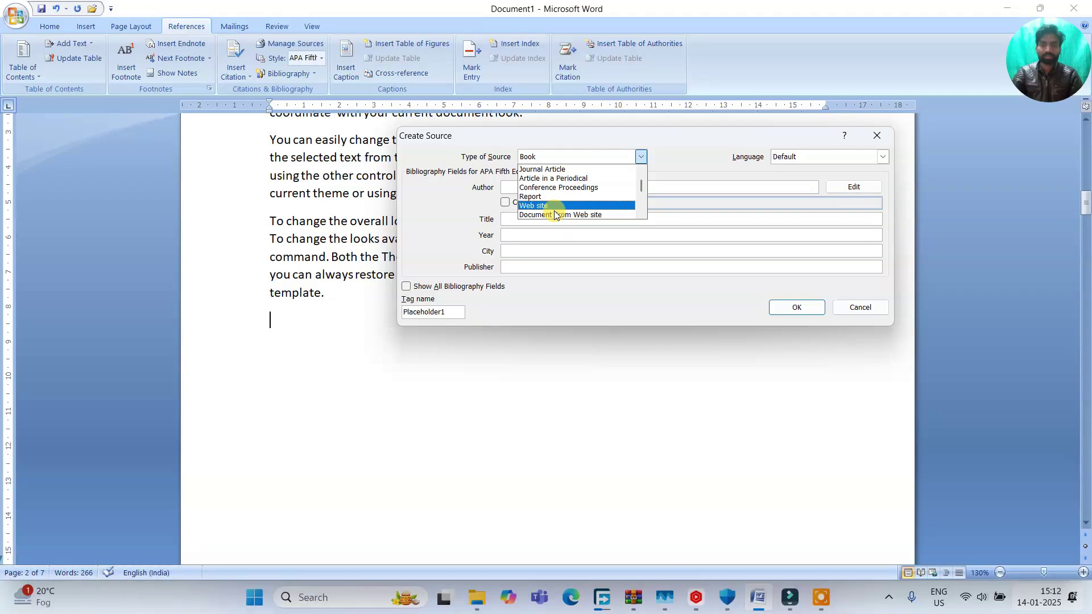
pyautogui.scroll(-4, 547, 208)
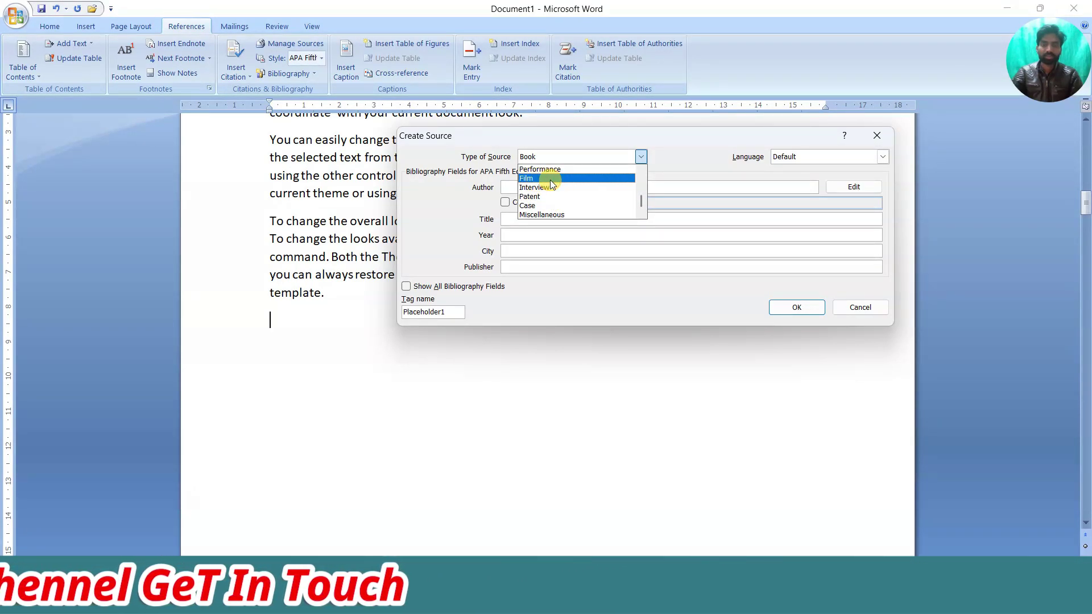
pyautogui.click(551, 180)
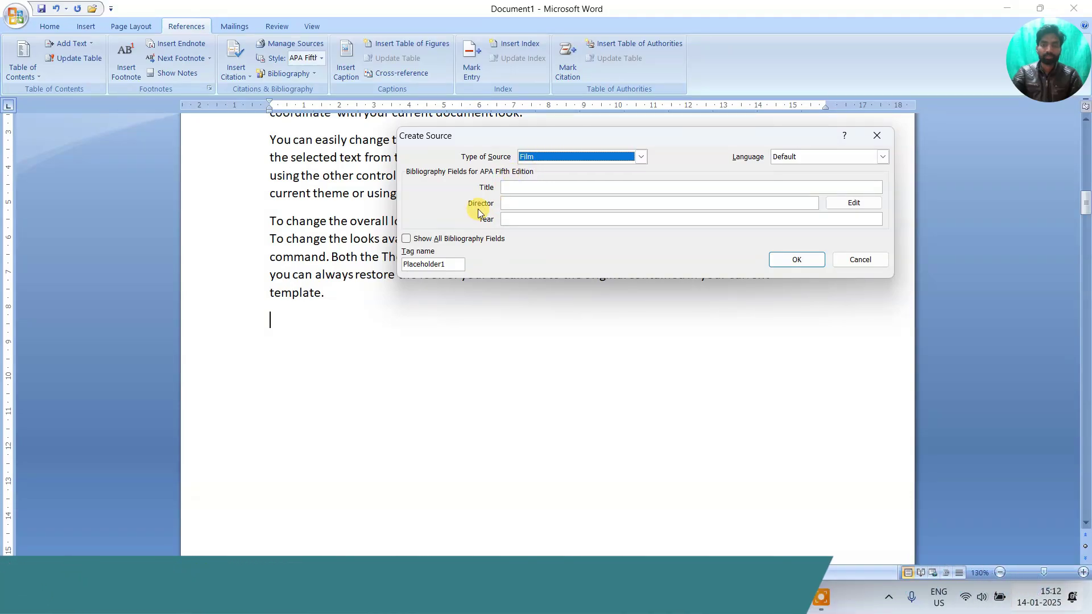
# Step: Turn on Show All Bibliography Fields and switch the source type to Interview
pyautogui.click(517, 203)
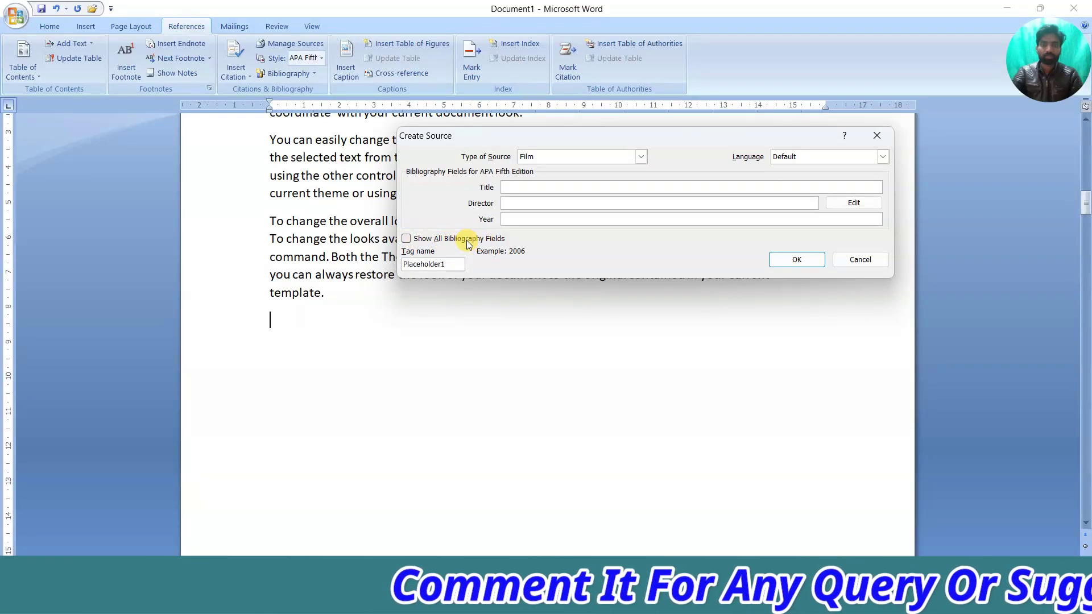
pyautogui.click(407, 240)
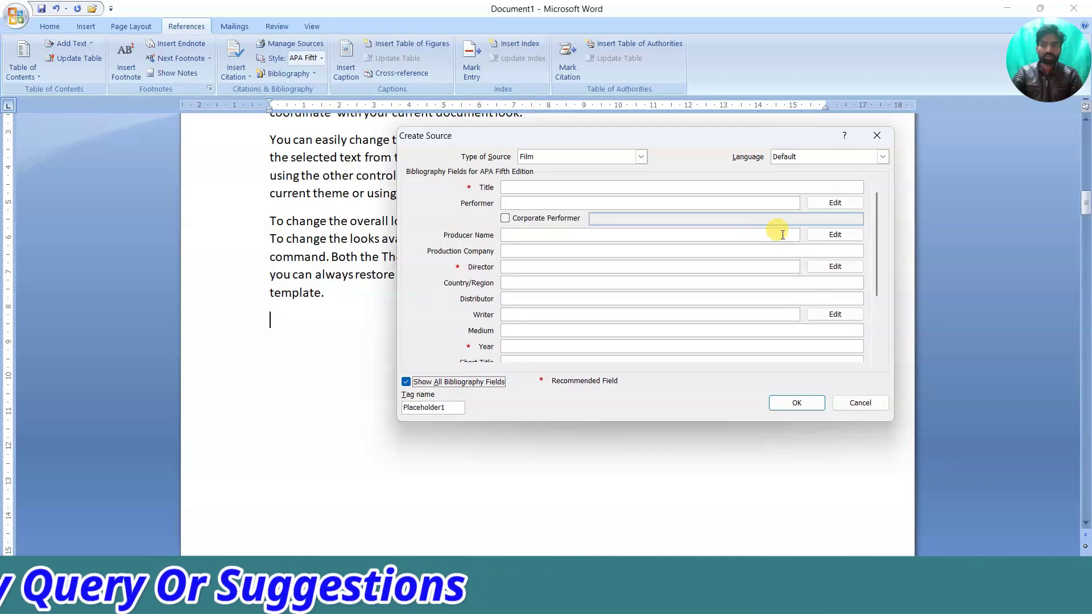
pyautogui.moveTo(876, 248); pyautogui.dragTo(873, 316)
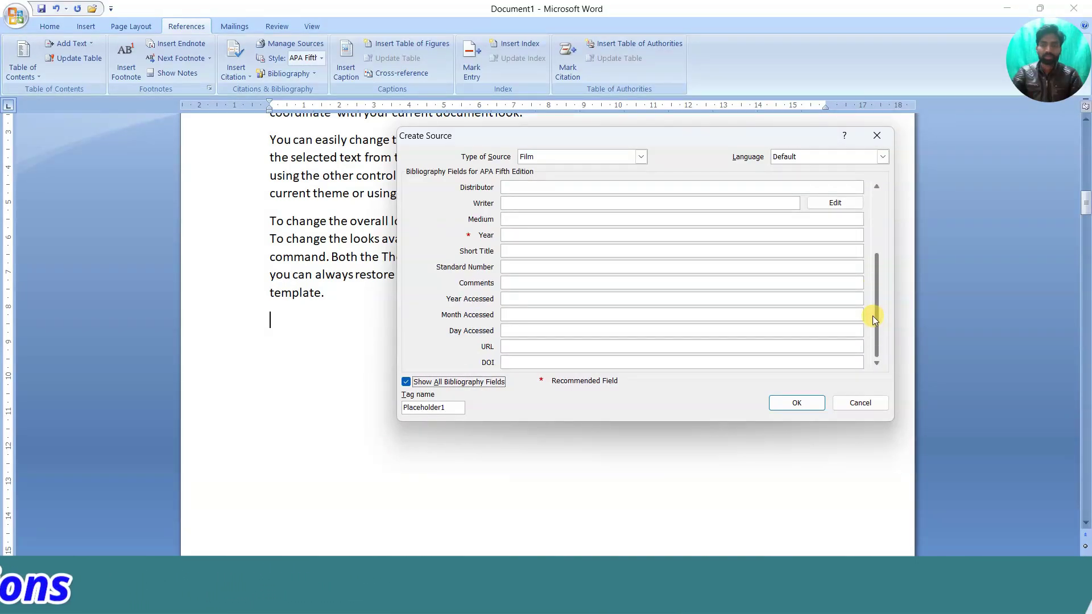
pyautogui.click(641, 159)
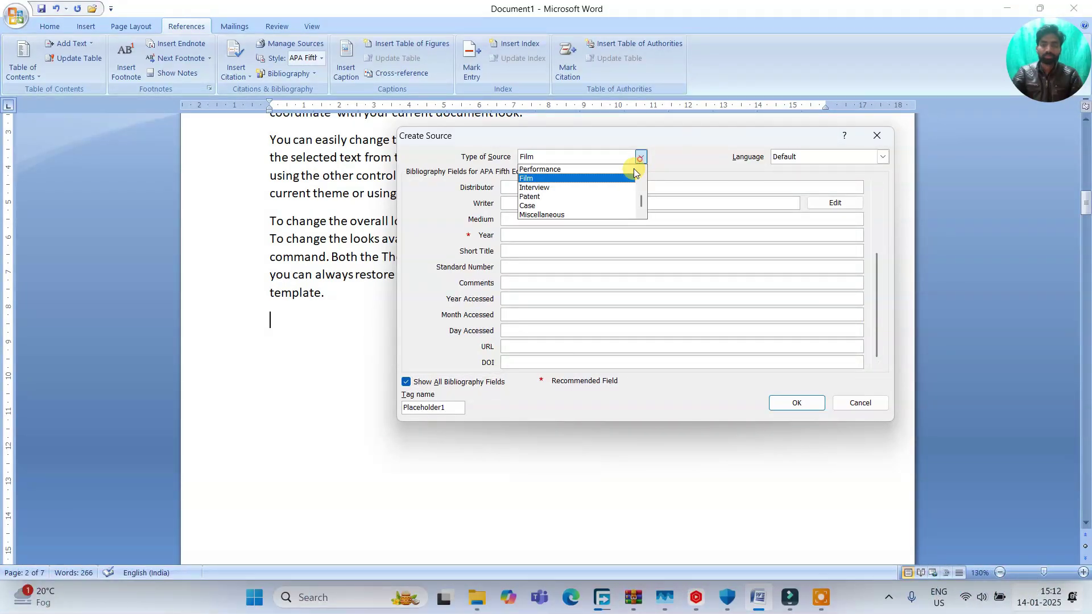
pyautogui.click(589, 187)
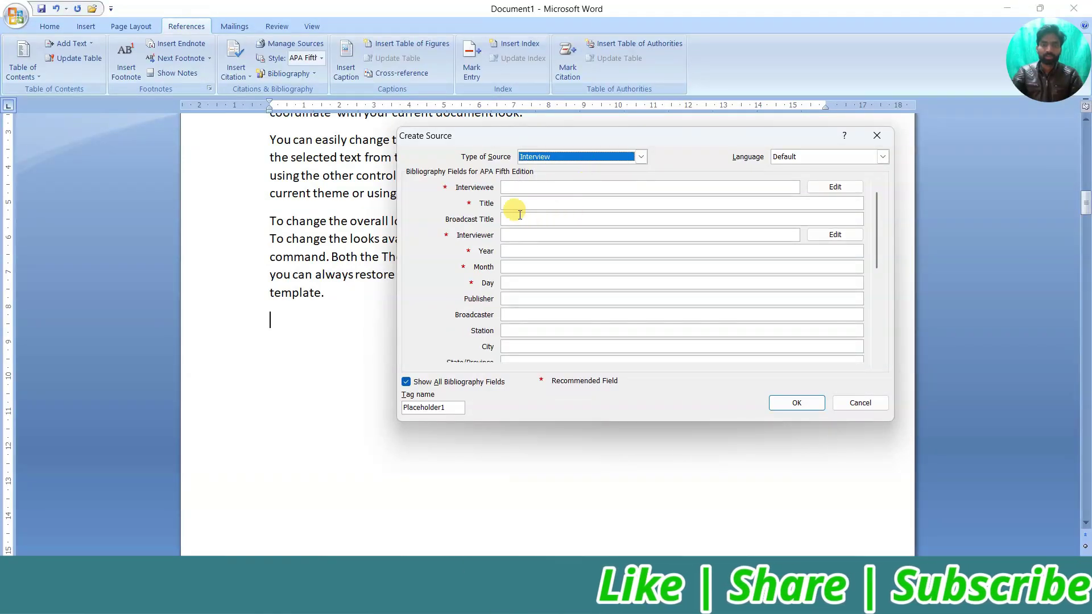
# Step: Step through the Interview fields: Title, Broadcast Title, Year and Month
pyautogui.click(515, 186)
pyautogui.click(516, 219)
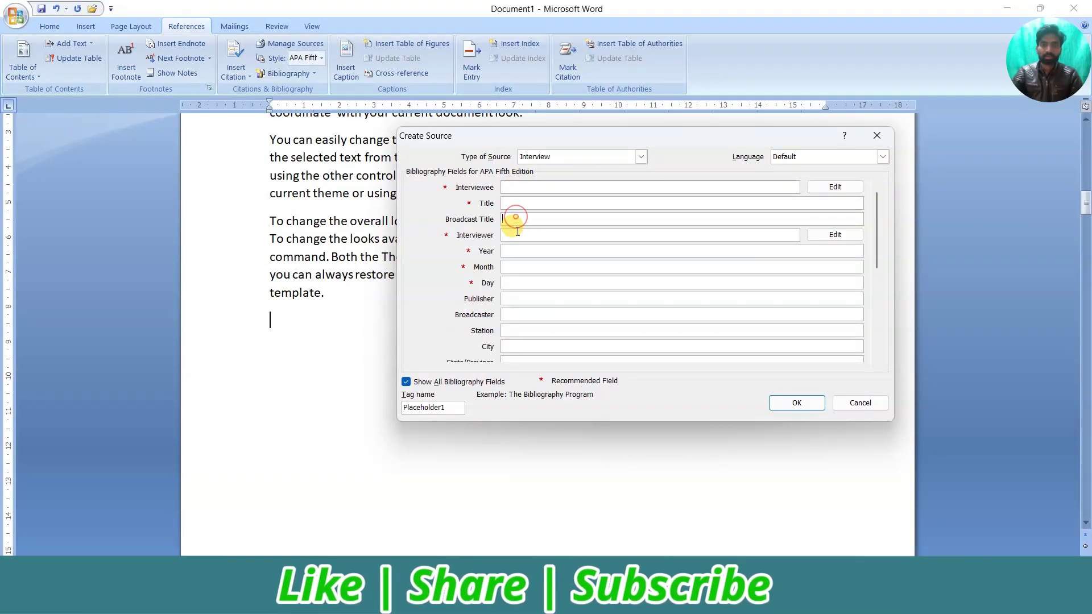
pyautogui.click(515, 235)
pyautogui.click(515, 250)
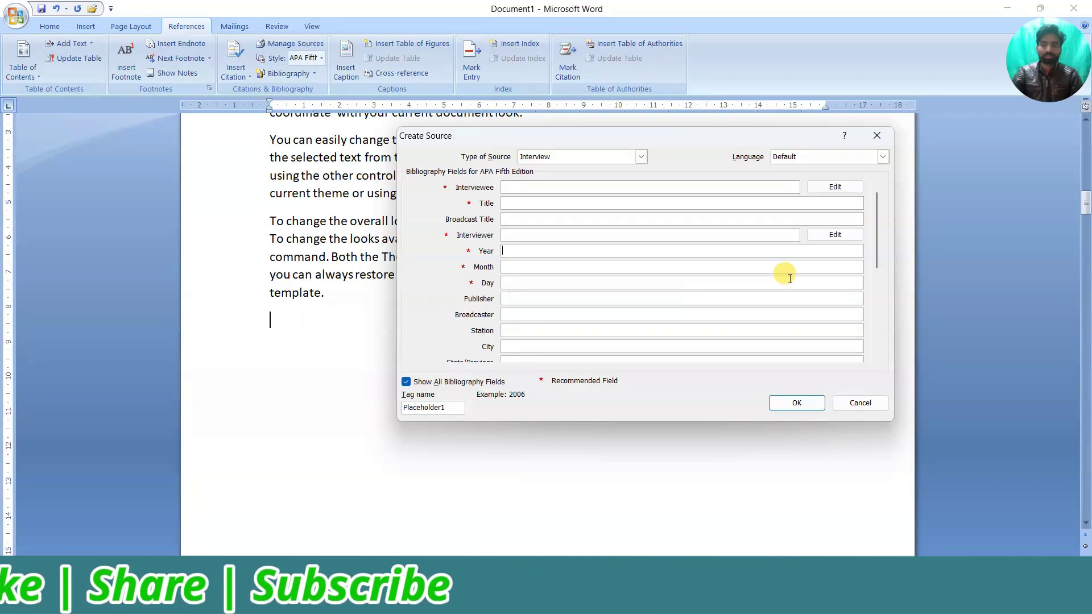
pyautogui.click(876, 231)
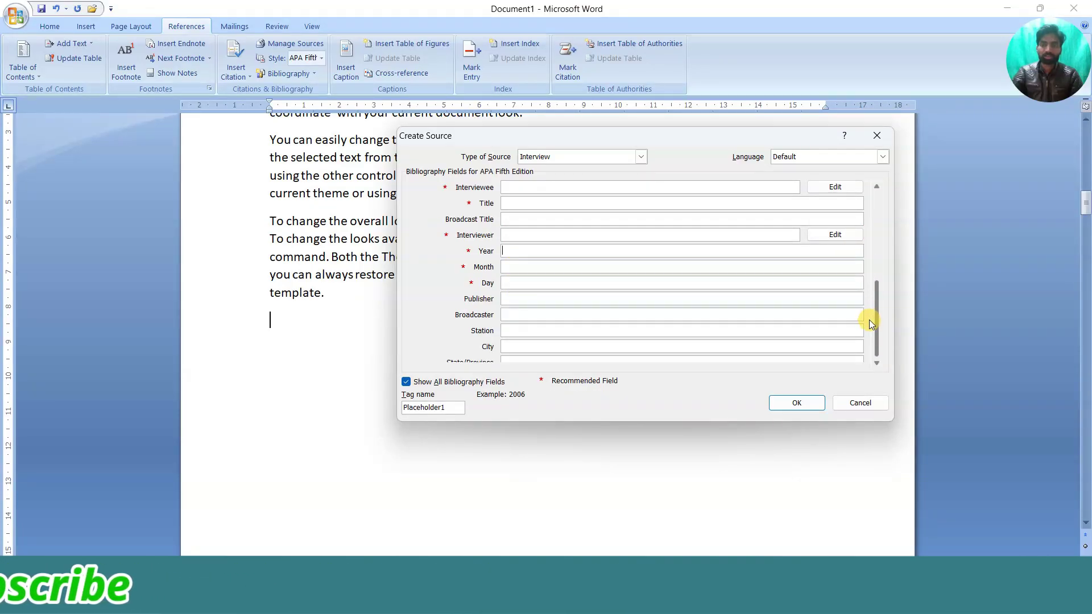
pyautogui.press('Tab')
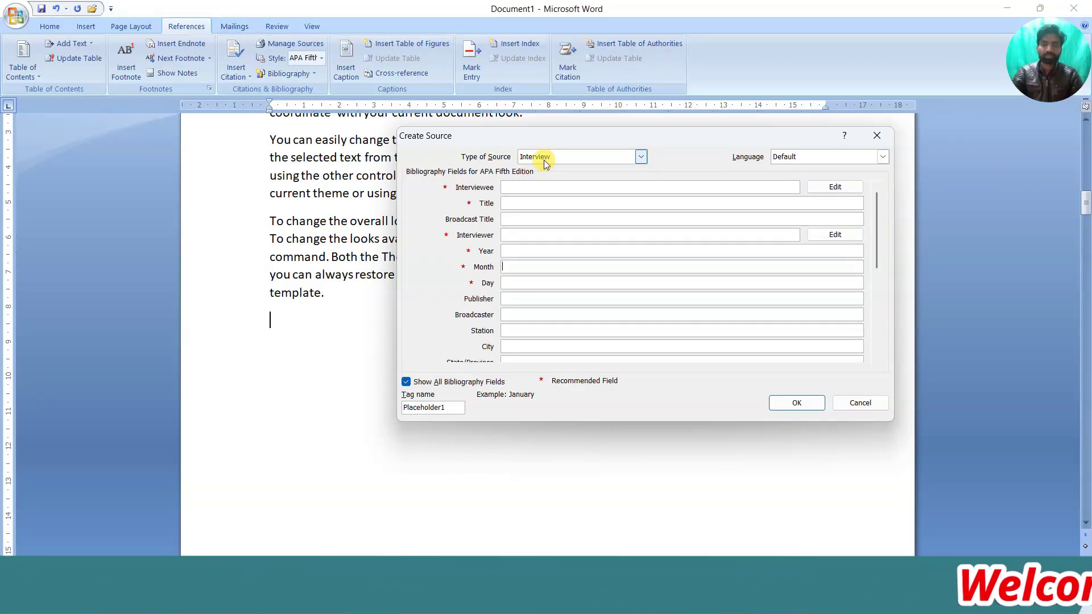
# Step: Change the source type to Book
pyautogui.scroll(4, 540, 183)
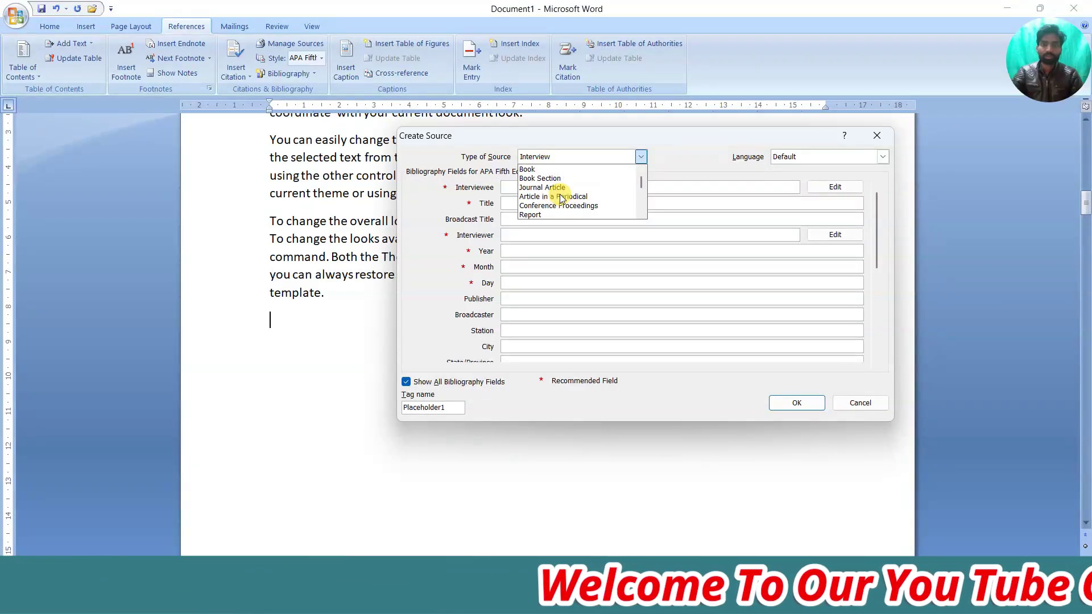
pyautogui.scroll(-3, 546, 187)
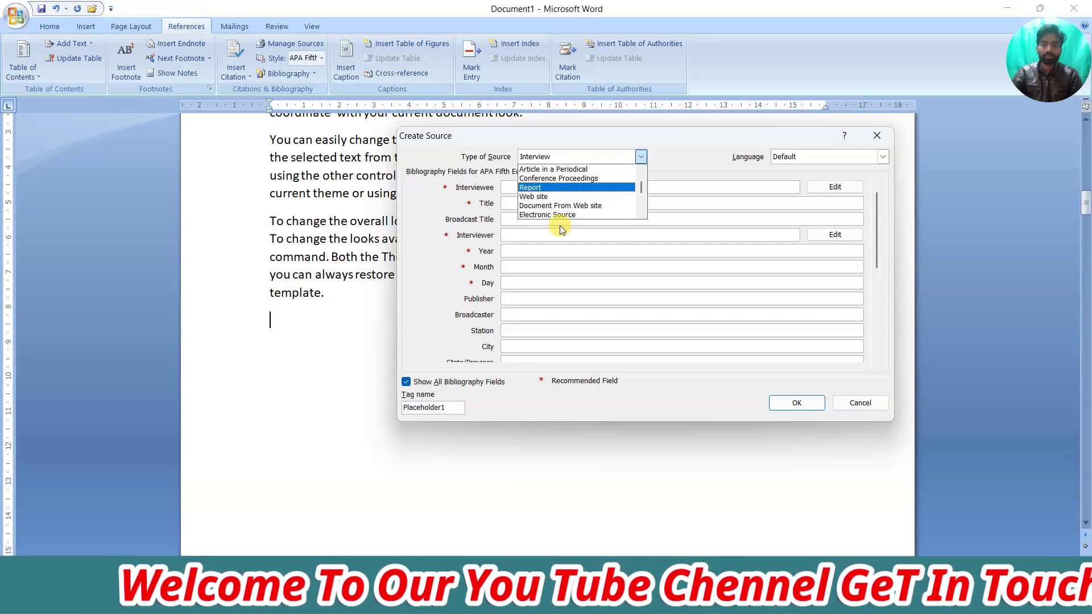
pyautogui.scroll(3, 554, 191)
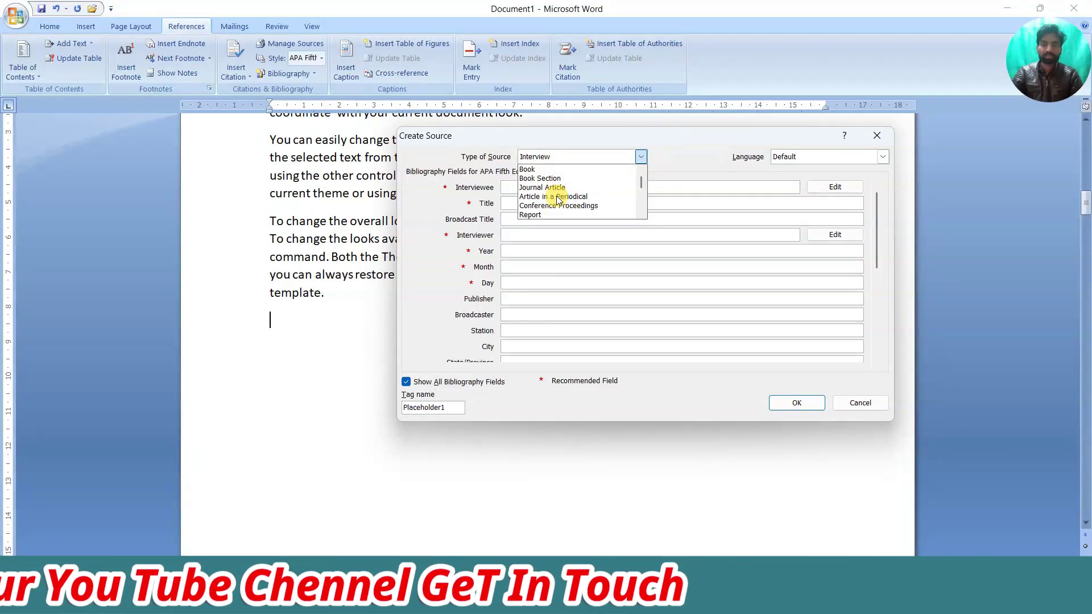
pyautogui.click(544, 169)
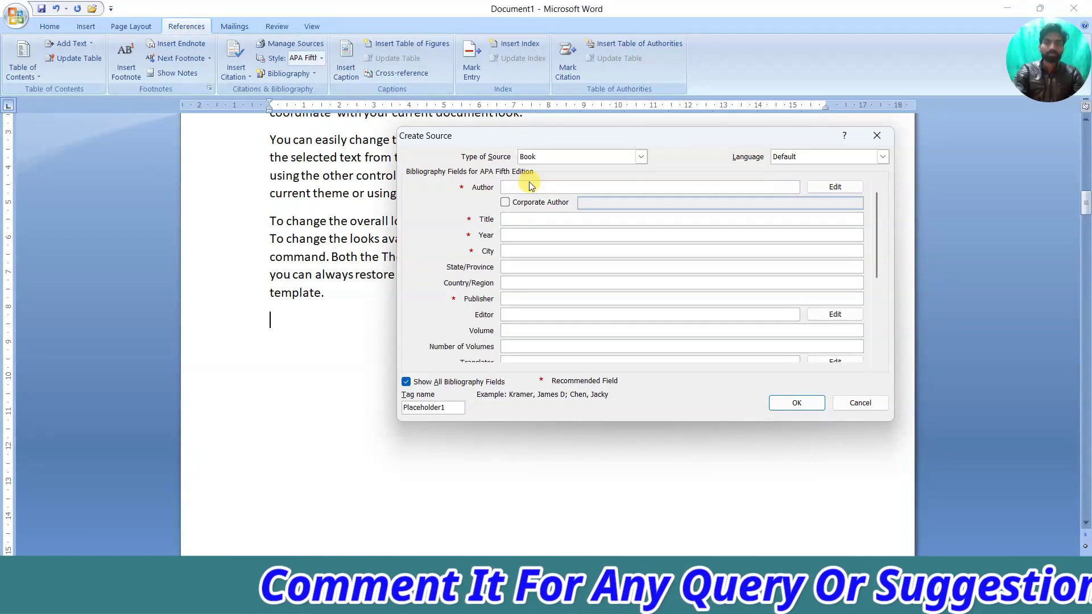
# Step: Enter the author's name as an individual author and start the Title with 'COMPUTER'
pyautogui.click(529, 186)
pyautogui.write('AJAY KUMAR')
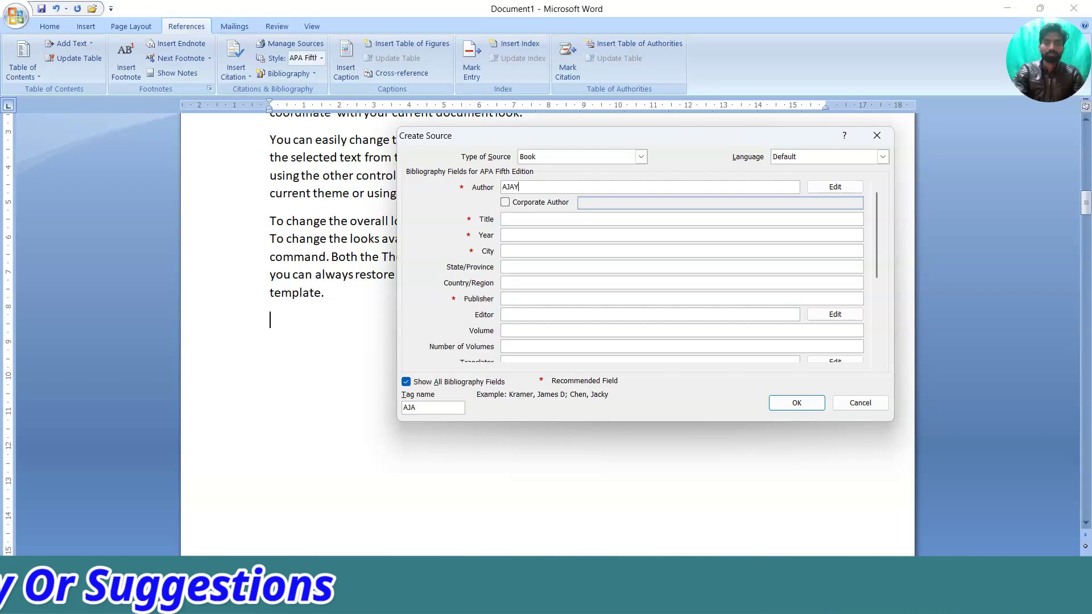
pyautogui.click(520, 204)
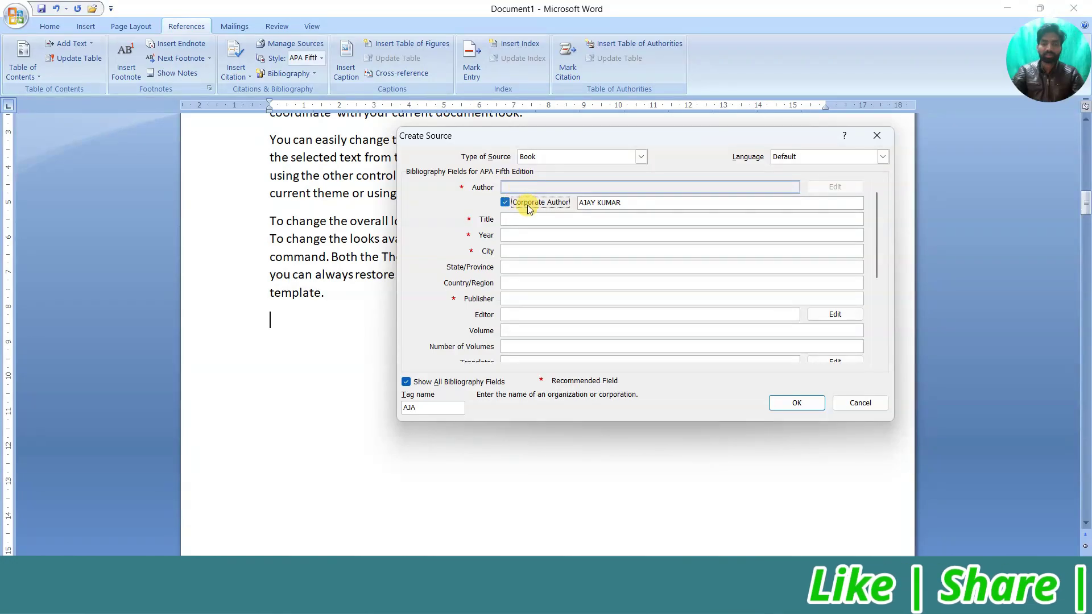
pyautogui.click(623, 204)
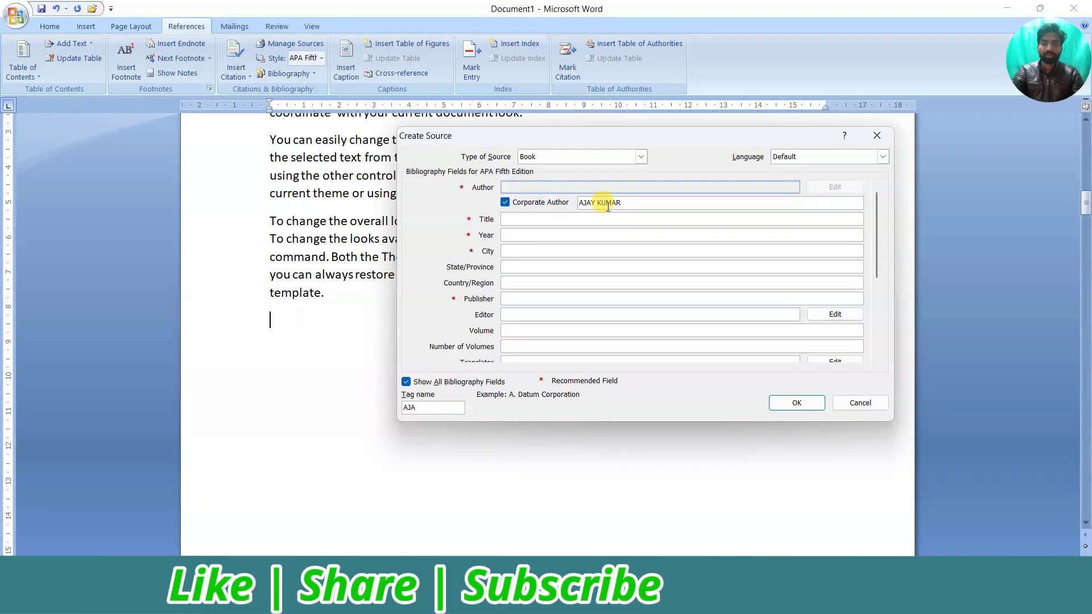
pyautogui.click(505, 202)
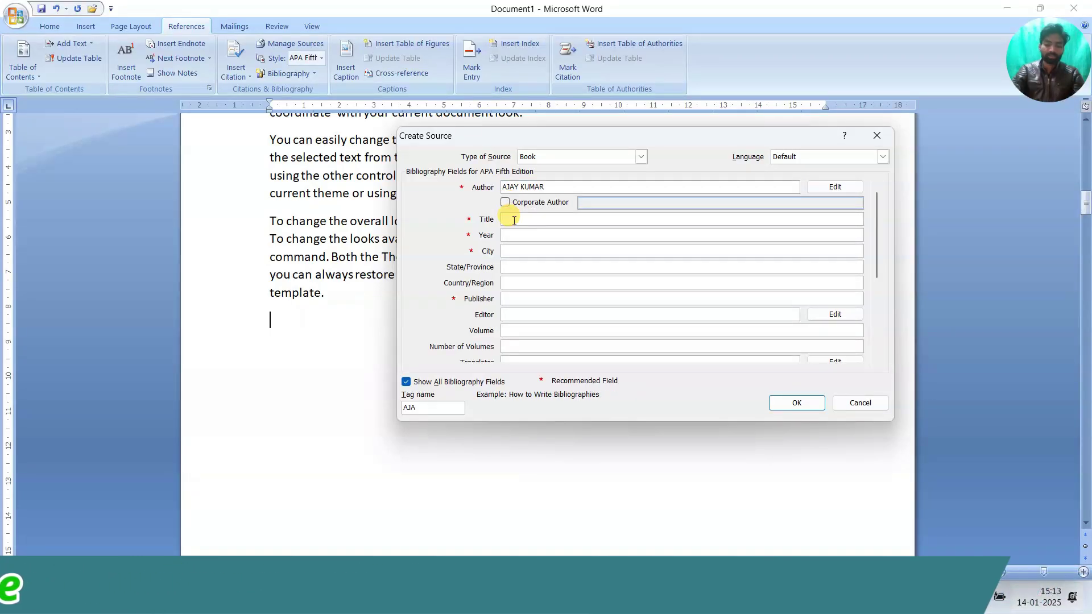
pyautogui.click(514, 221)
pyautogui.write('CO')
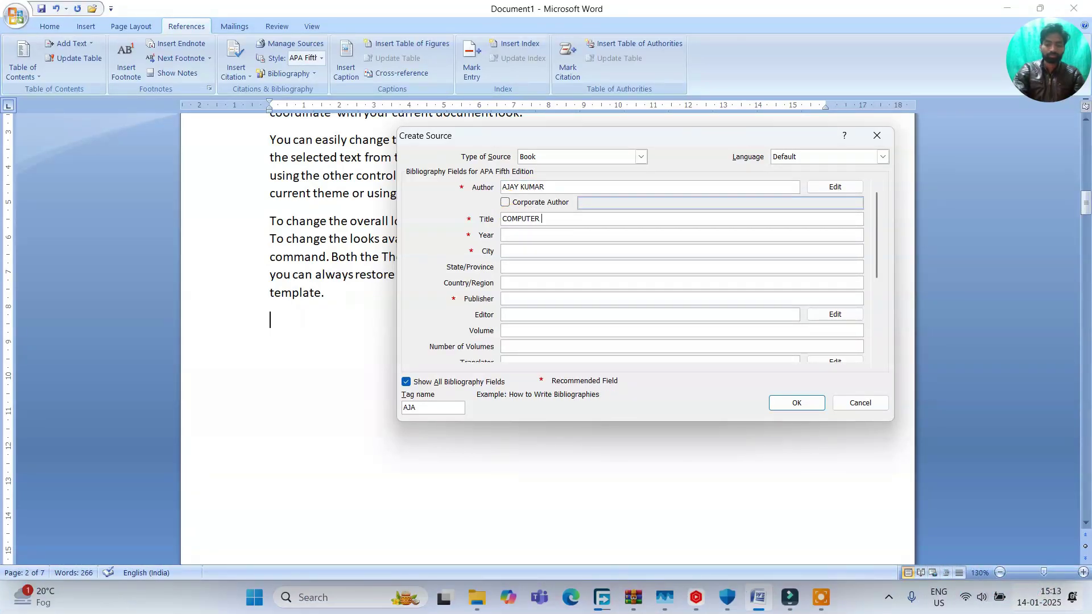
pyautogui.write('MPUTER')
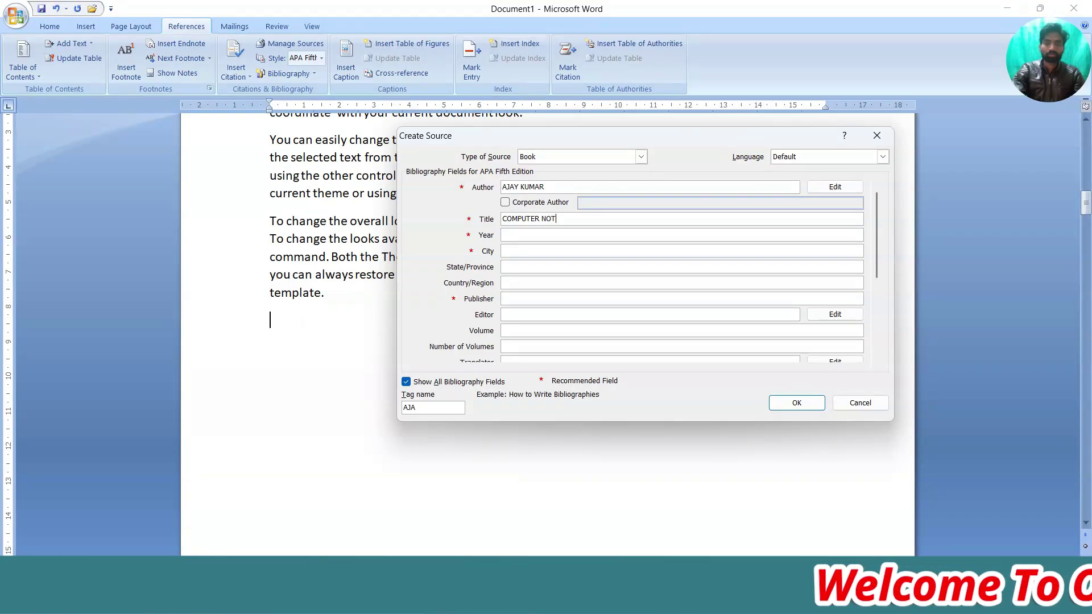
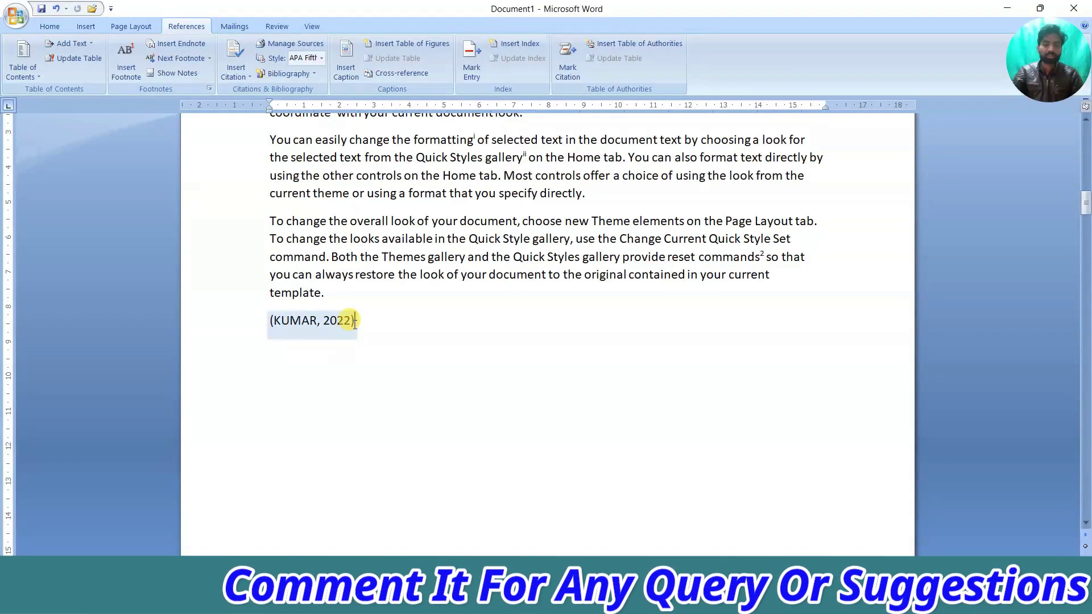
# Step: Start an empty line below the (KUMAR, 2022) citation
pyautogui.press('Return')
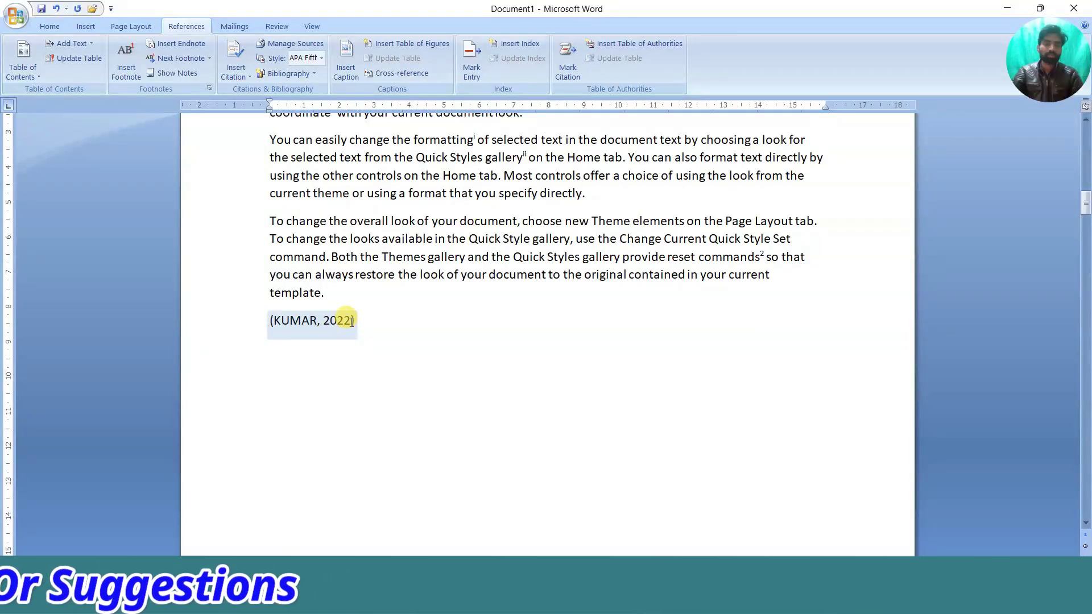
# Step: Select the (KUMAR, 2022) citation and open Manage Sources, moving the Source Manager to the right
pyautogui.click(244, 73)
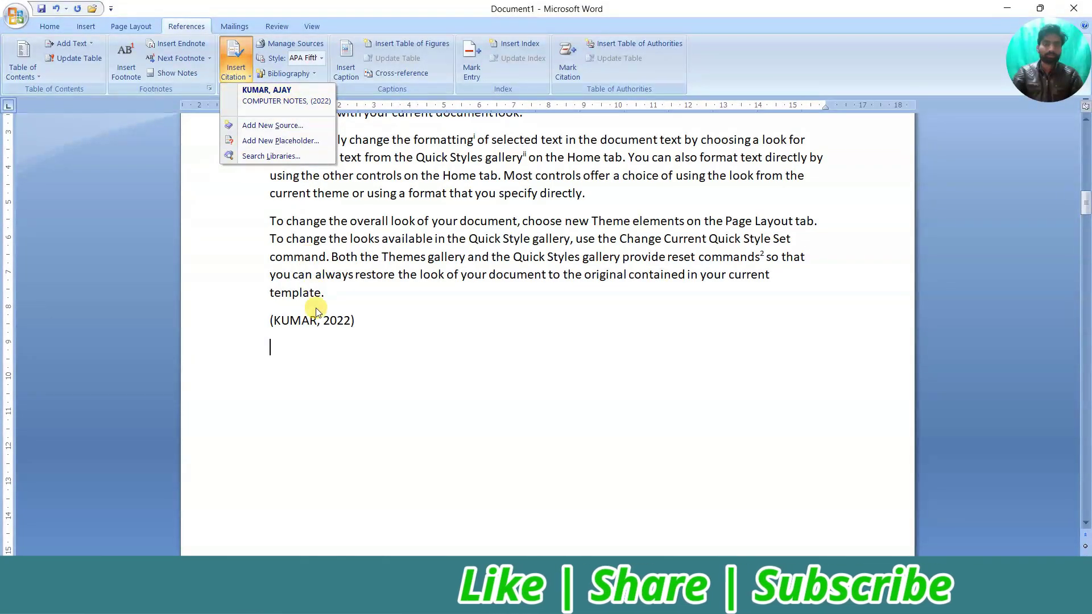
pyautogui.click(312, 354)
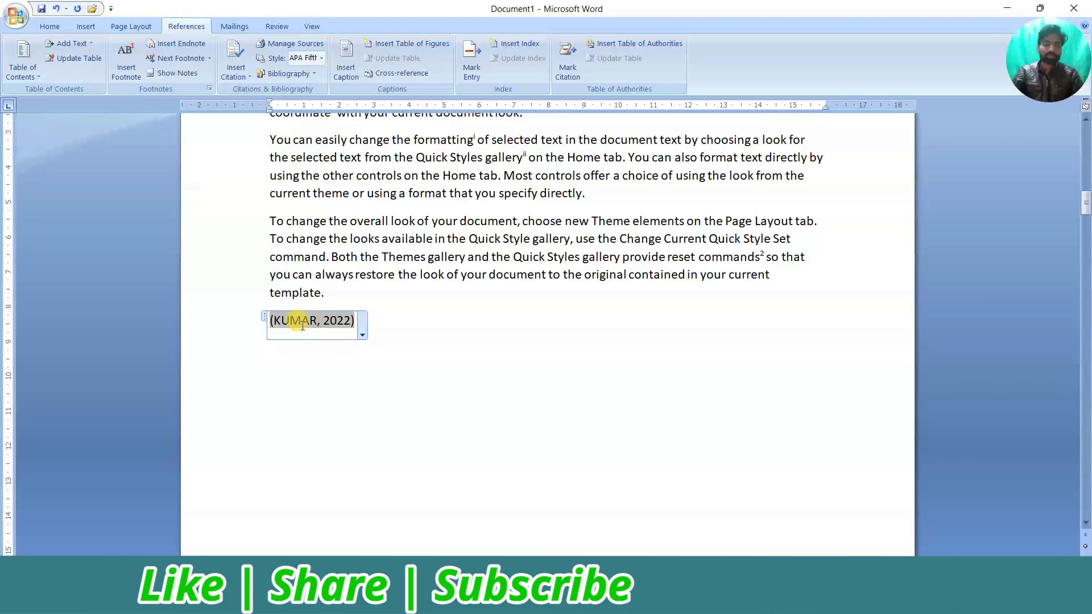
pyautogui.click(321, 322)
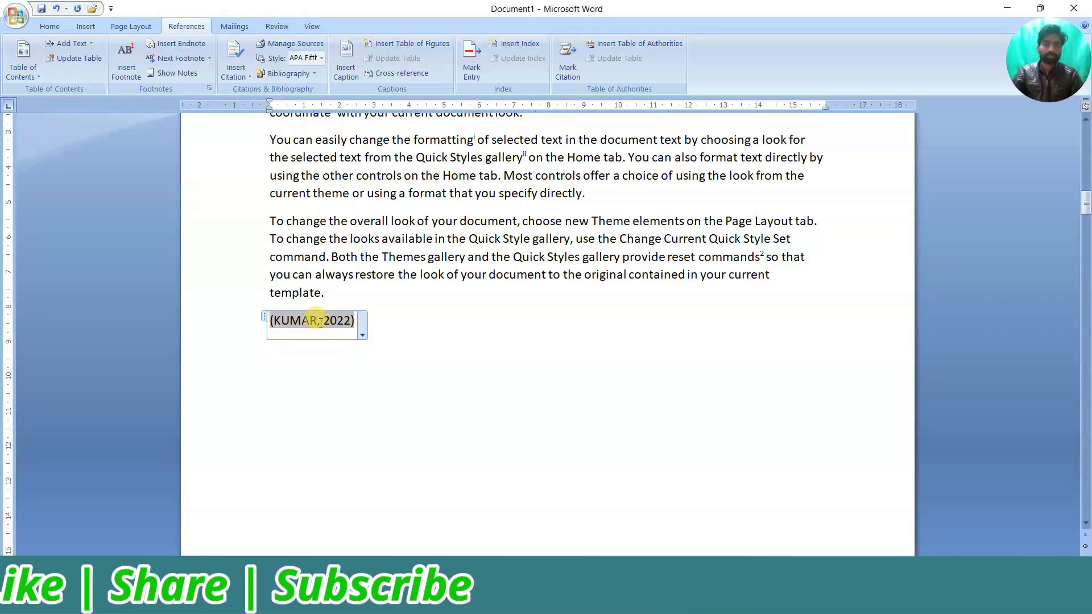
pyautogui.click(291, 45)
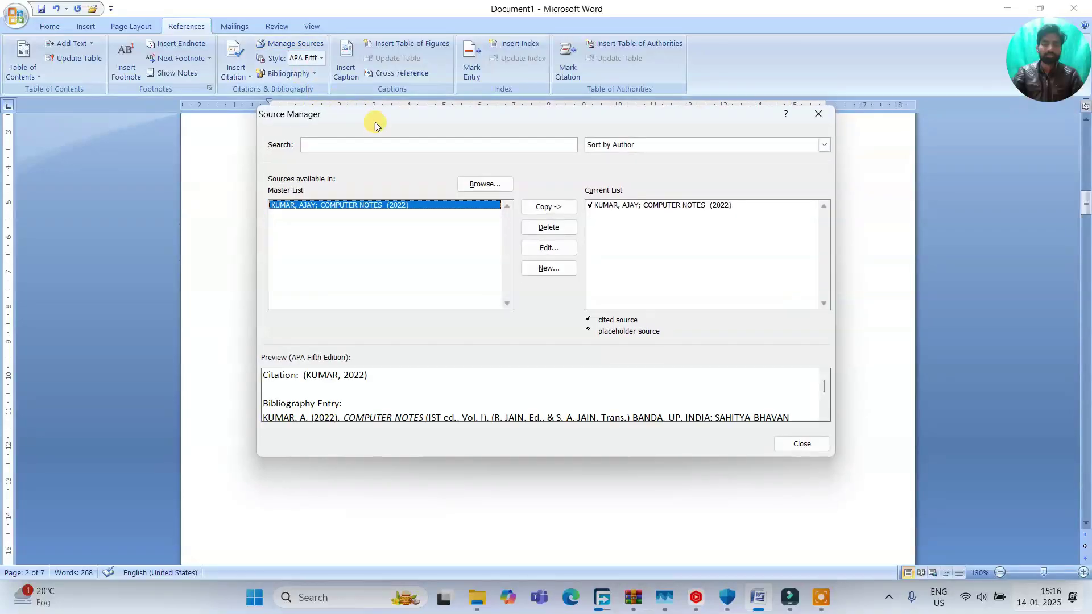
pyautogui.moveTo(383, 116); pyautogui.dragTo(651, 90)
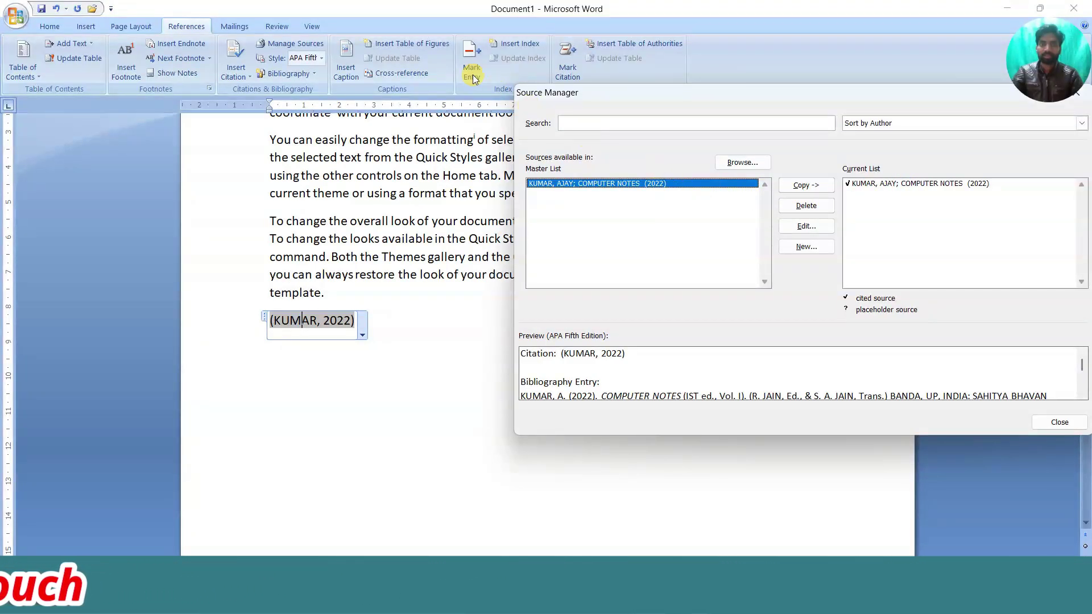
pyautogui.click(794, 228)
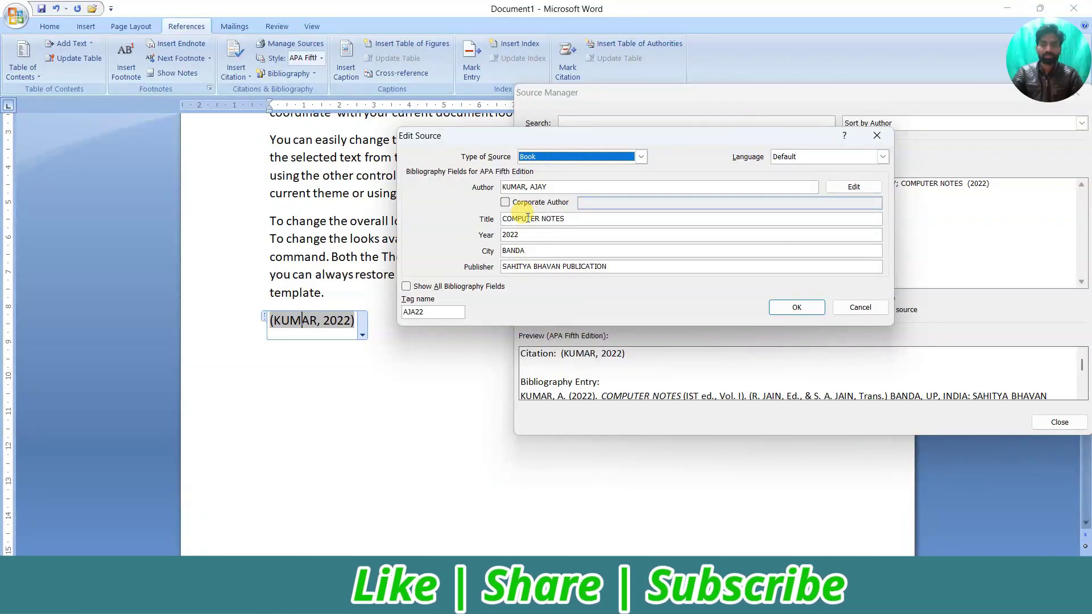
pyautogui.click(406, 286)
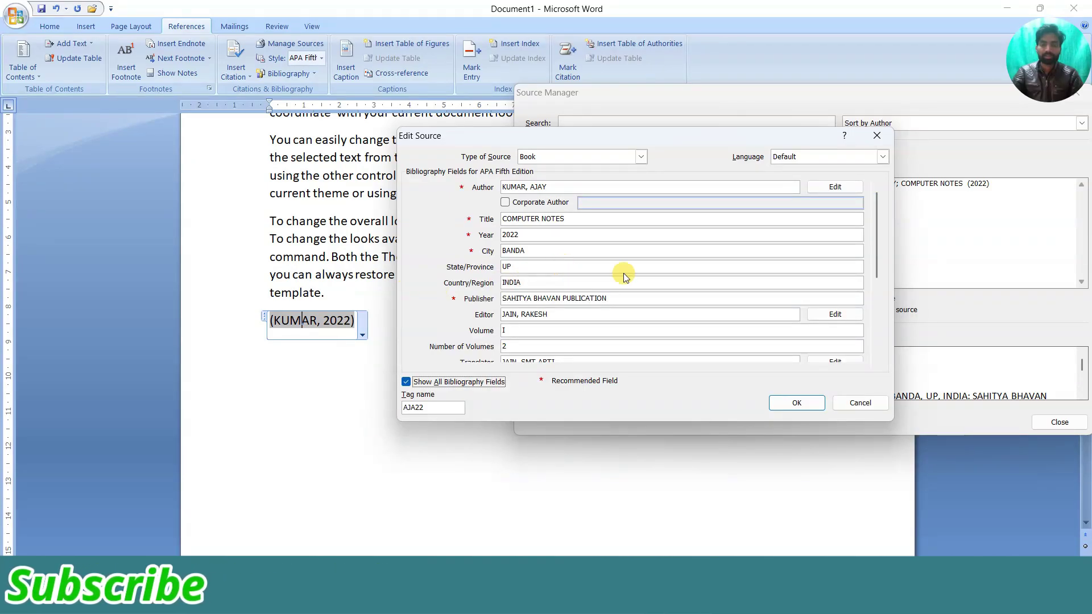
pyautogui.moveTo(878, 227); pyautogui.dragTo(869, 279)
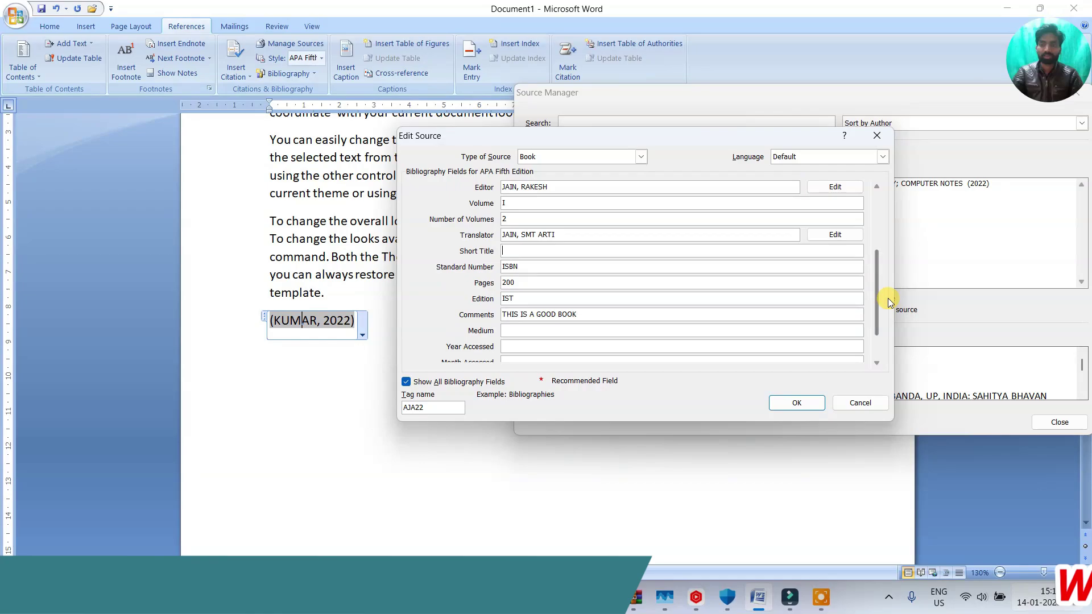
pyautogui.moveTo(879, 306); pyautogui.dragTo(871, 221)
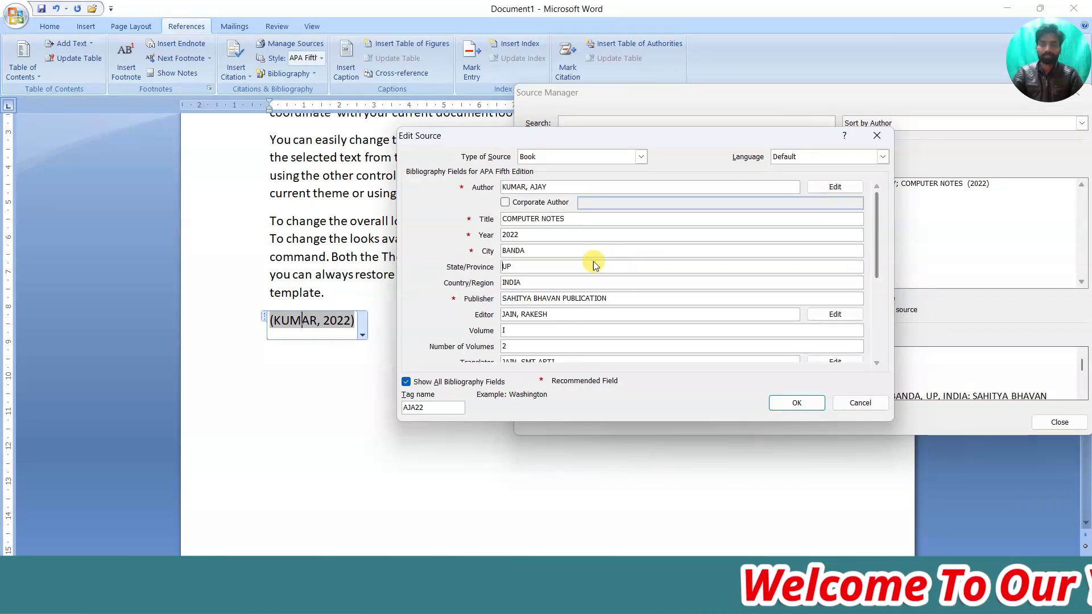
pyautogui.click(542, 250)
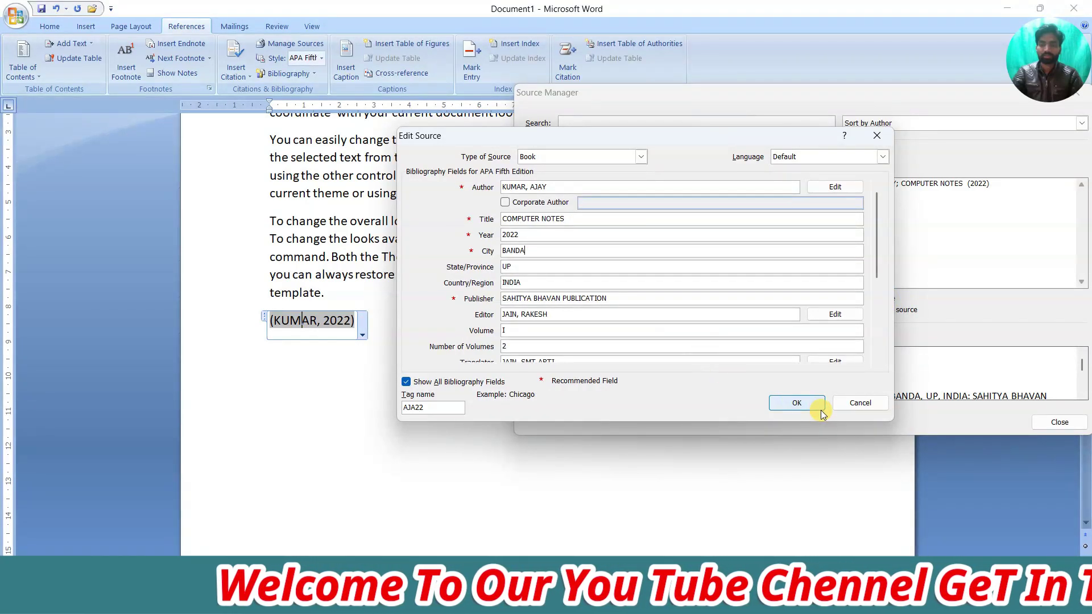
pyautogui.click(848, 405)
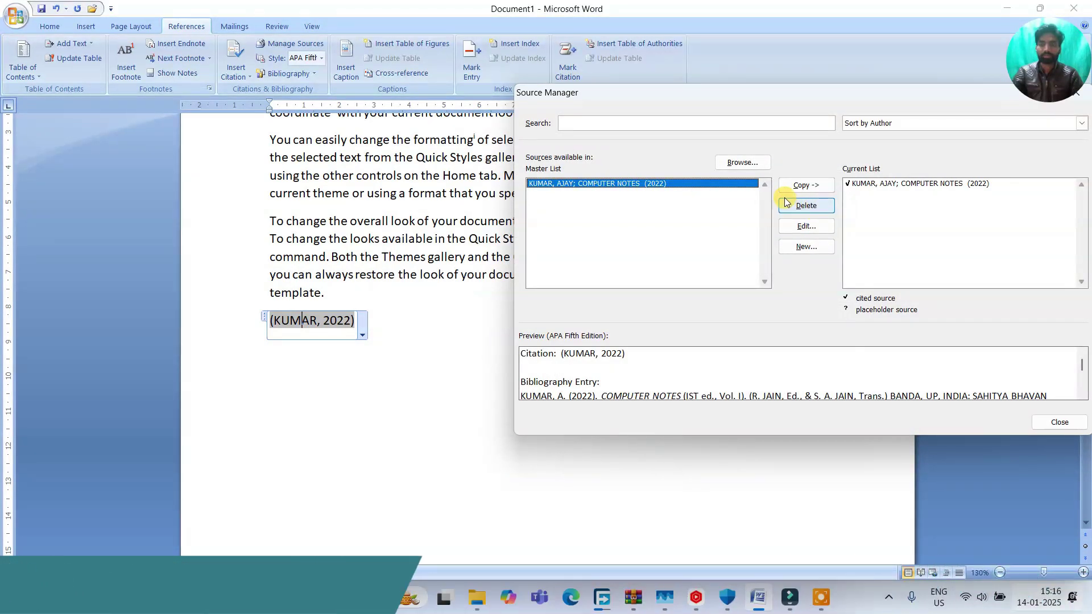
# Step: Begin a new Journal Article source in Source Manager, then cancel it
pyautogui.click(805, 247)
pyautogui.click(634, 157)
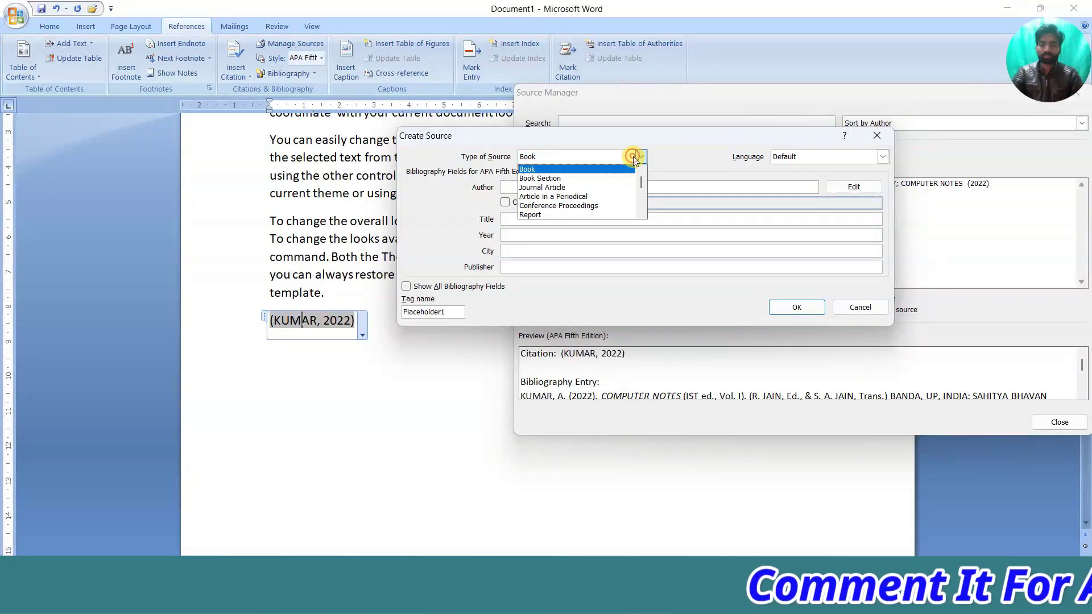
pyautogui.click(613, 189)
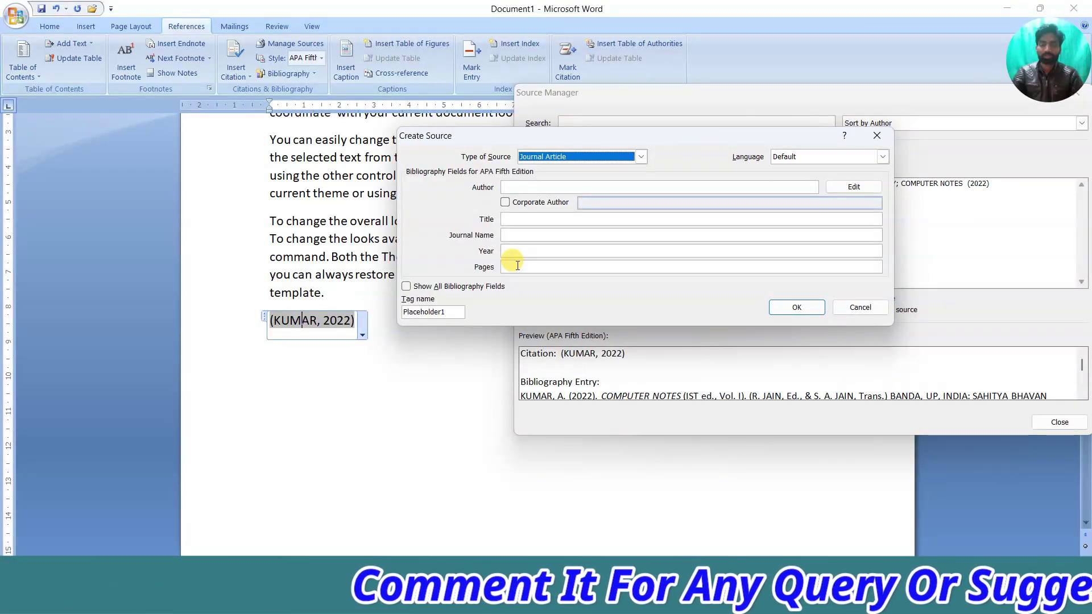
pyautogui.click(855, 307)
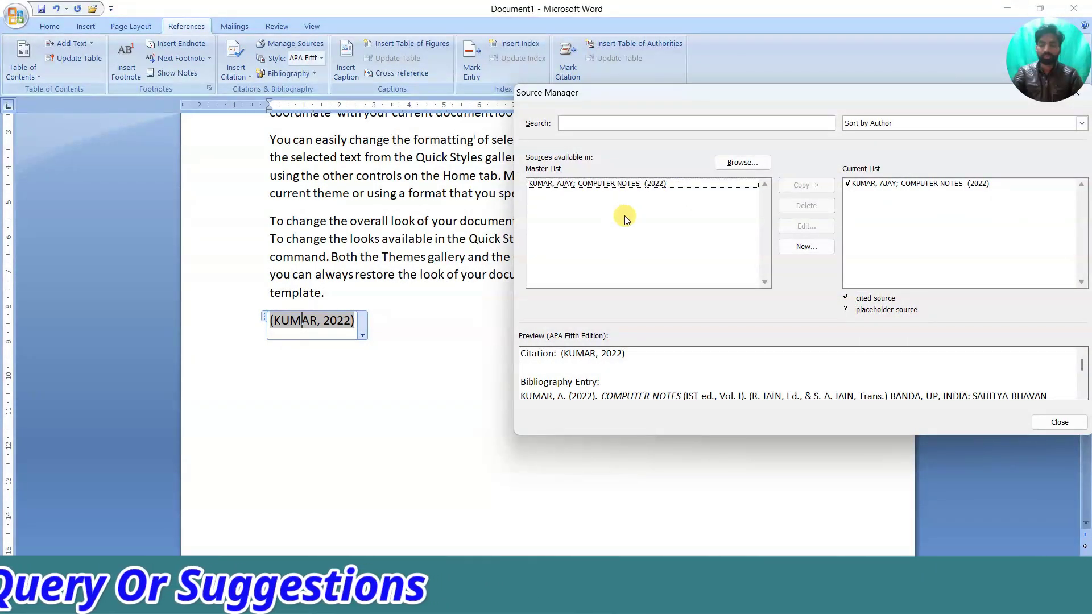
# Step: Center the Source Manager, preview the bibliography entry, and close the dialog
pyautogui.moveTo(834, 103); pyautogui.dragTo(616, 64)
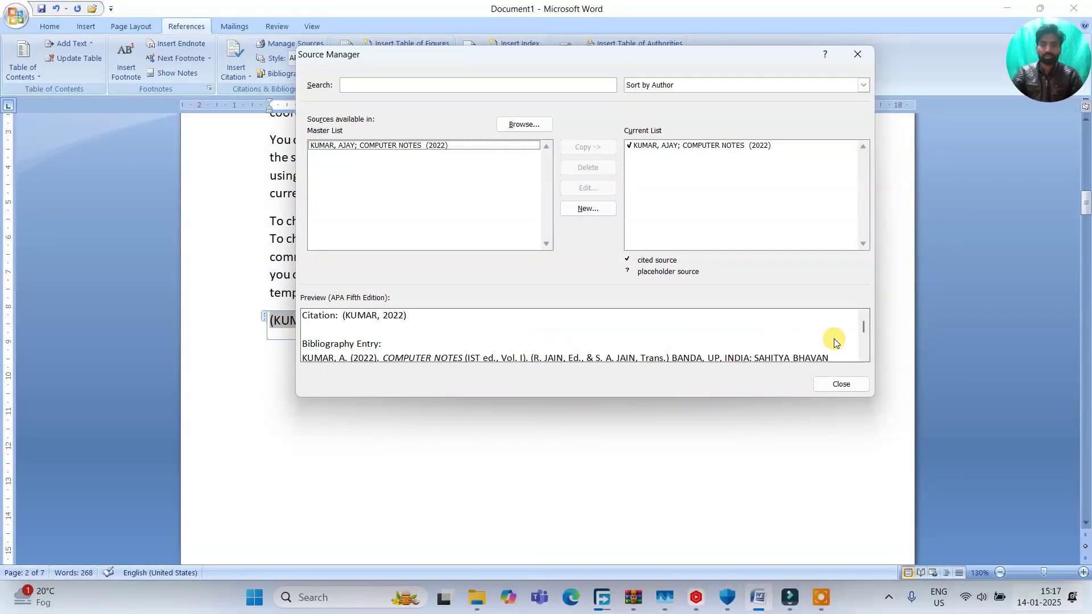
pyautogui.click(864, 346)
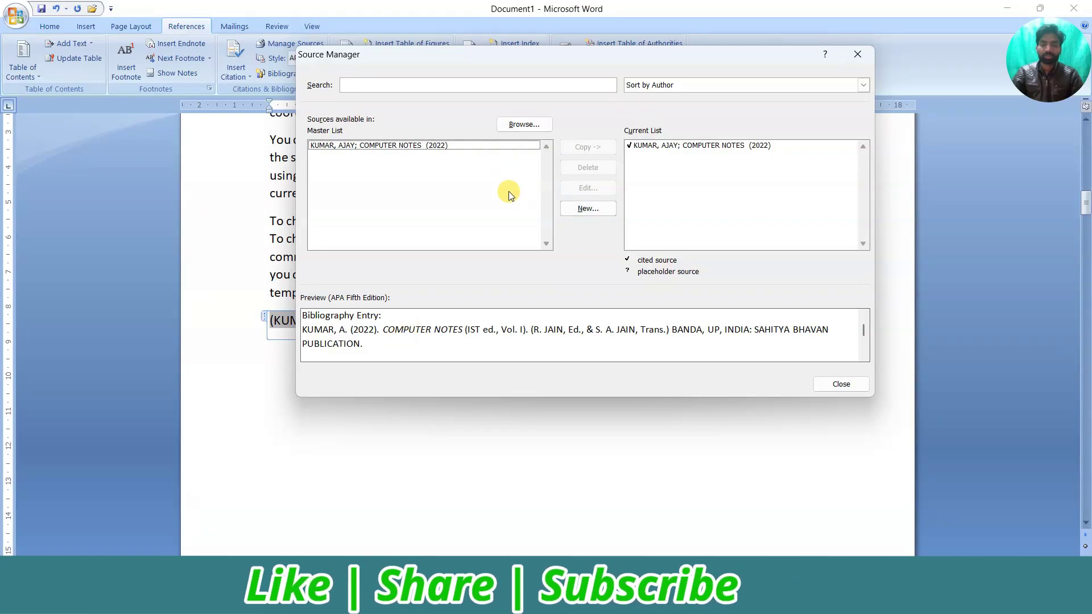
pyautogui.click(842, 385)
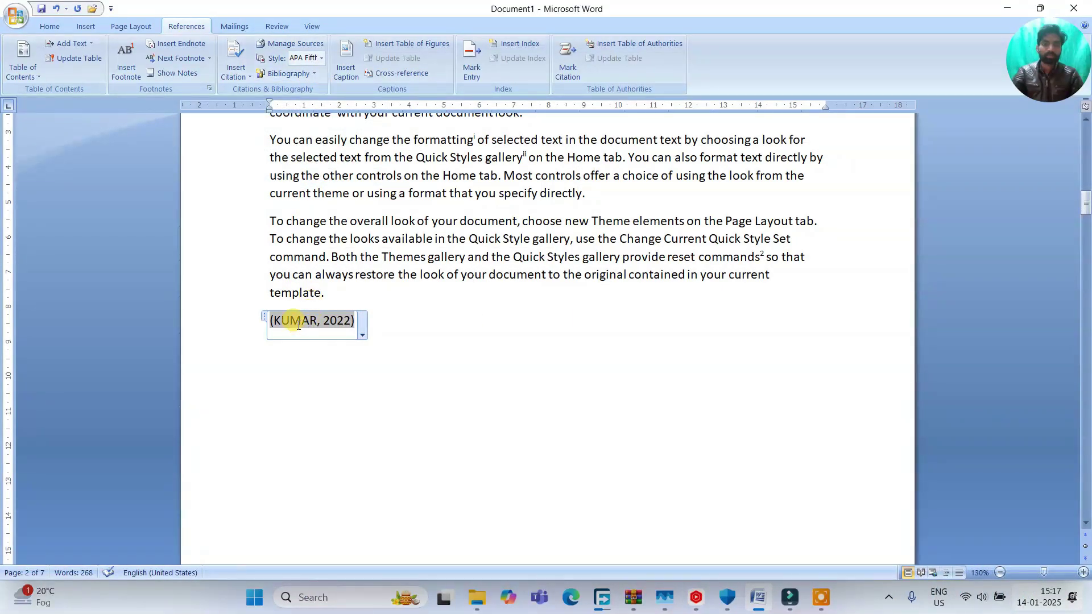
# Step: Try the APA Sixth, IEEE 2006, MLA Sixth and Turabian Sixth citation styles
pyautogui.click(321, 57)
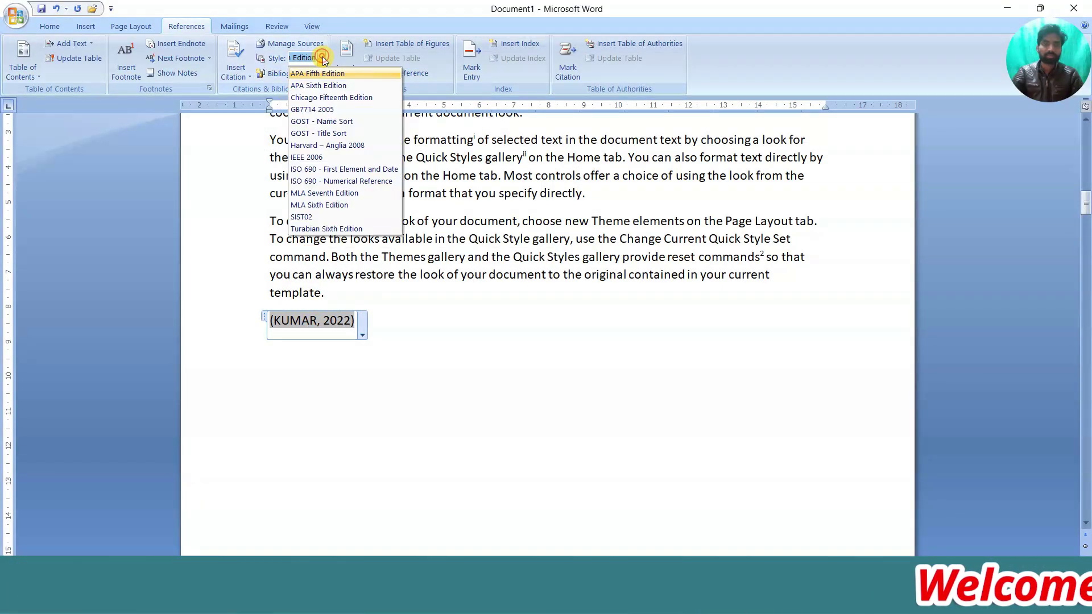
pyautogui.click(329, 91)
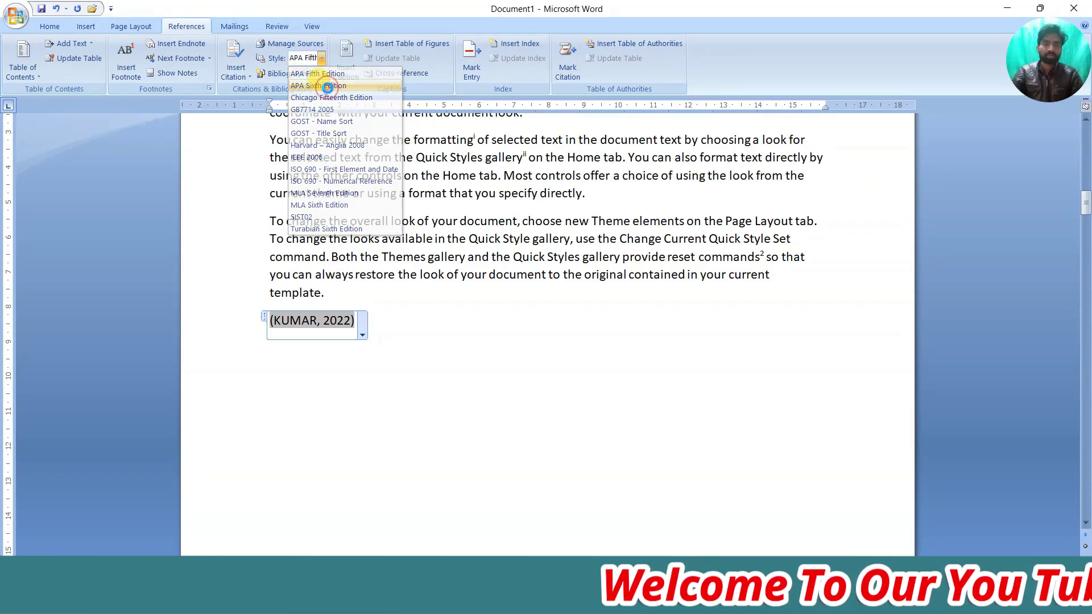
pyautogui.click(322, 58)
pyautogui.click(326, 161)
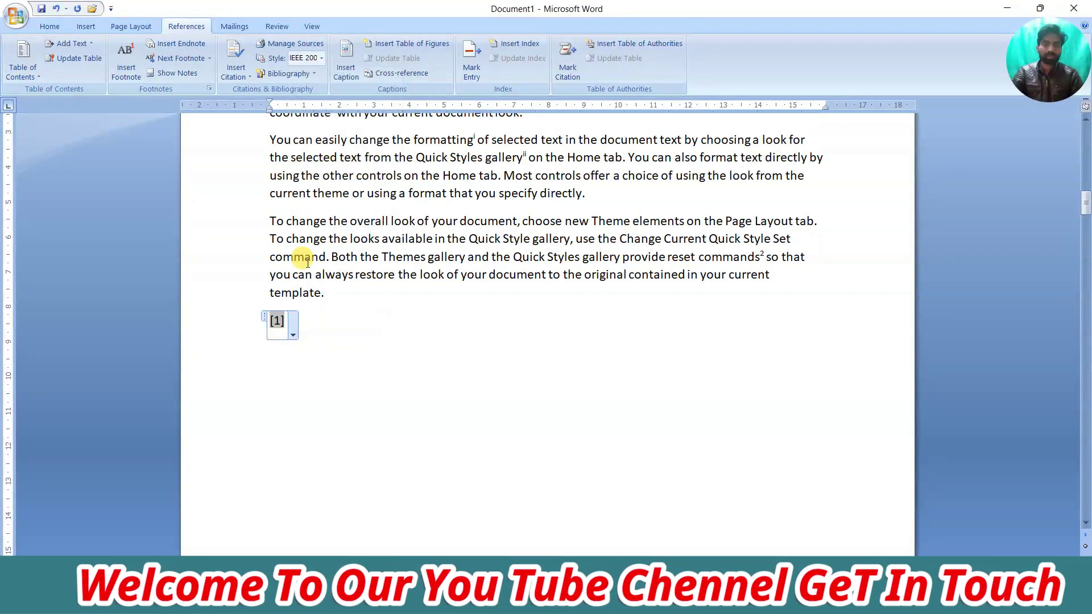
pyautogui.click(323, 60)
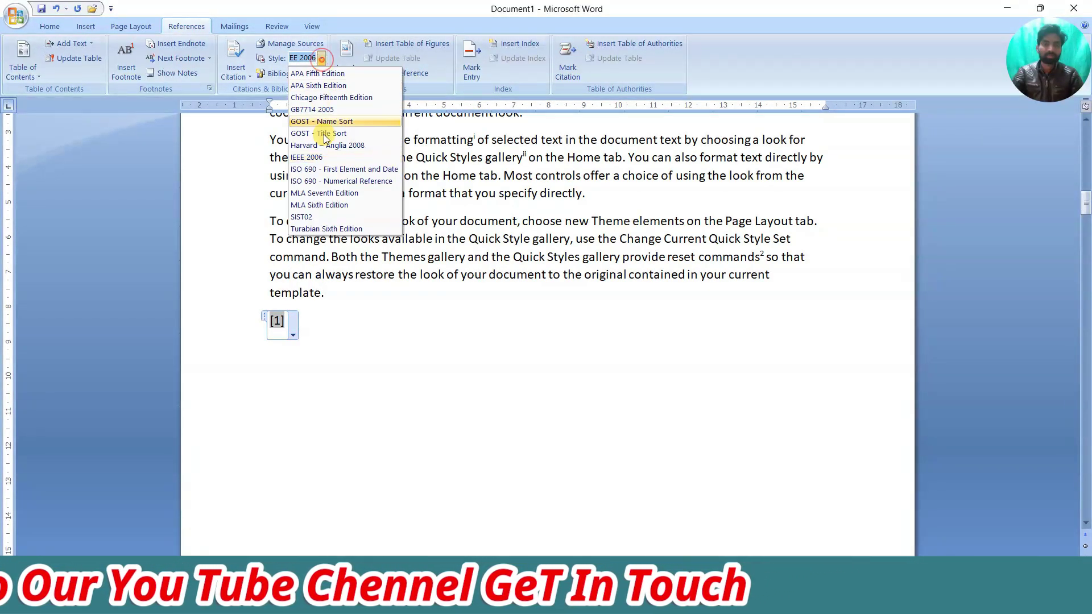
pyautogui.click(330, 200)
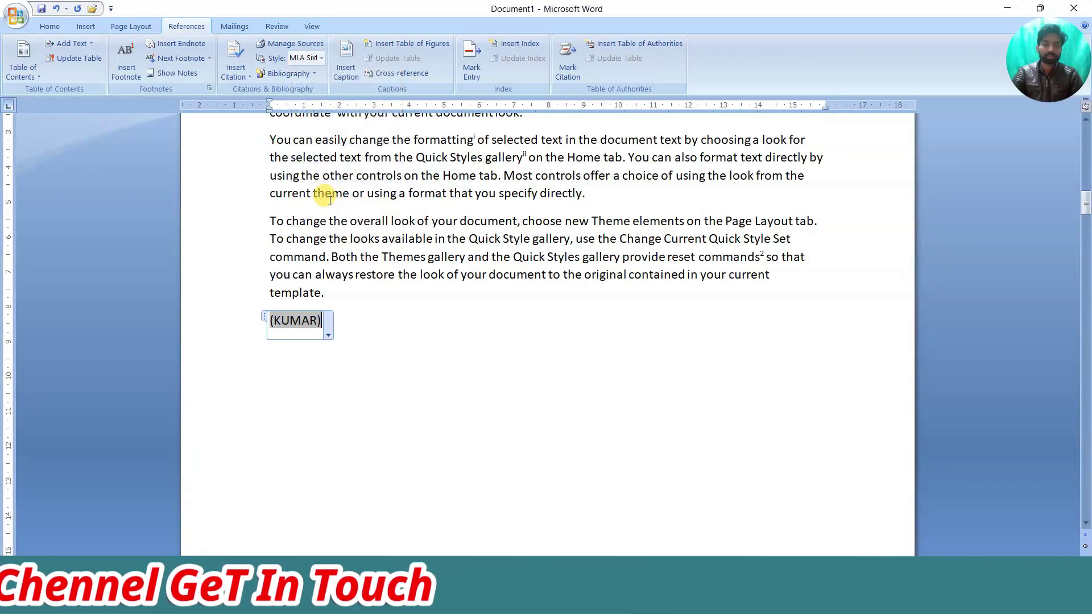
pyautogui.click(323, 60)
pyautogui.click(334, 227)
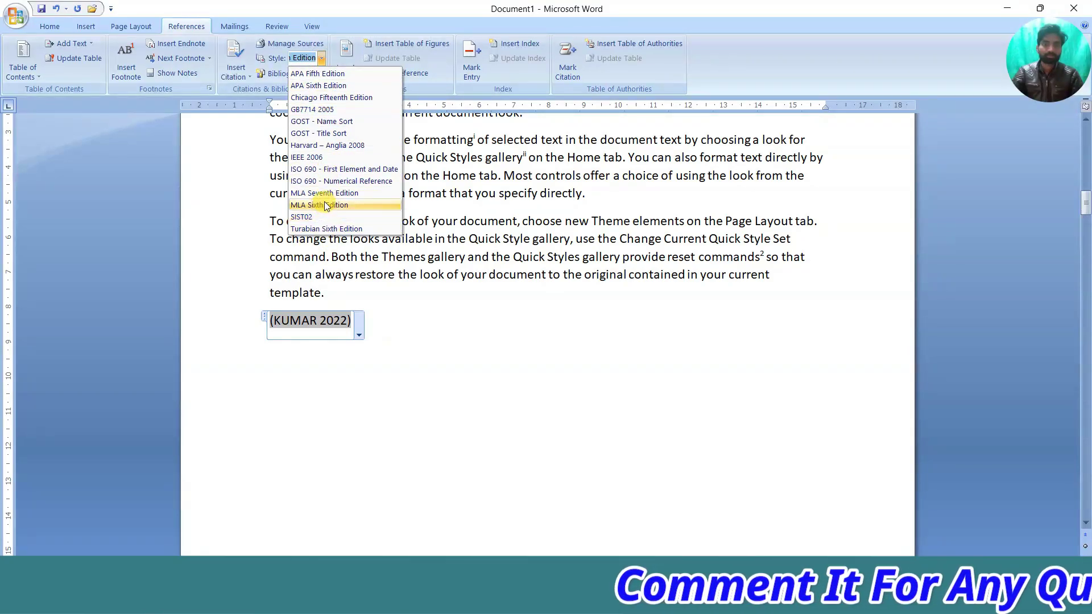
# Step: Settle on the GB7714 2005 citation style and add an empty line below the citation
pyautogui.click(326, 206)
pyautogui.click(321, 60)
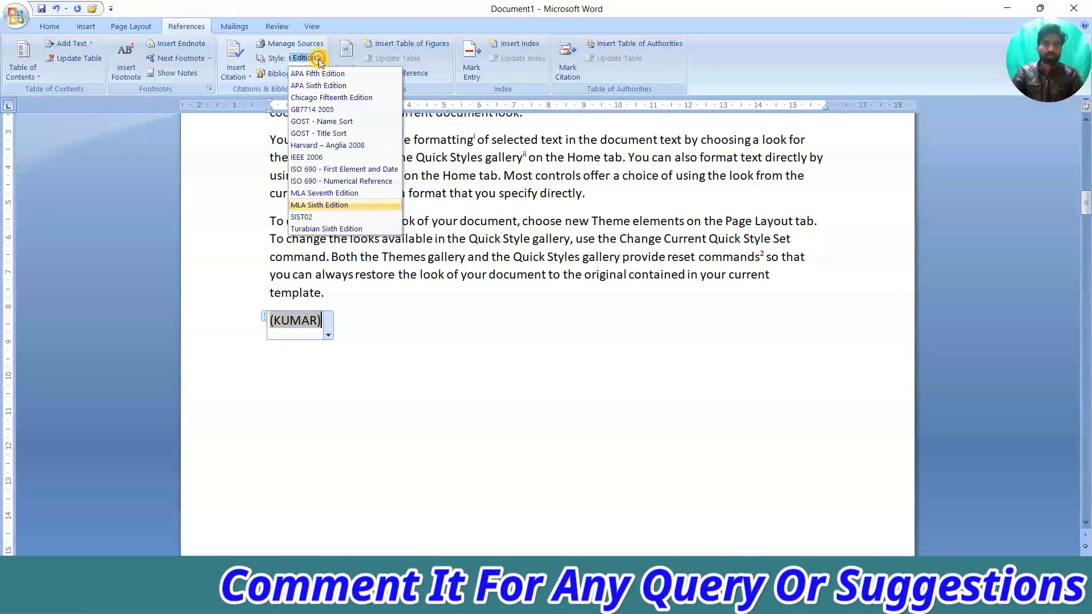
pyautogui.click(324, 110)
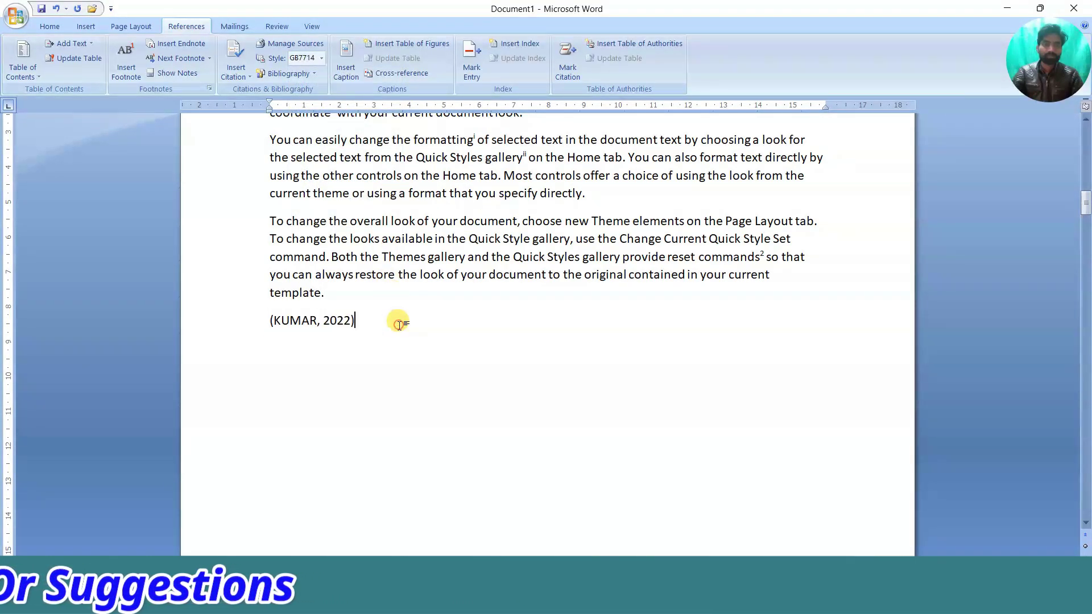
pyautogui.press('Return')
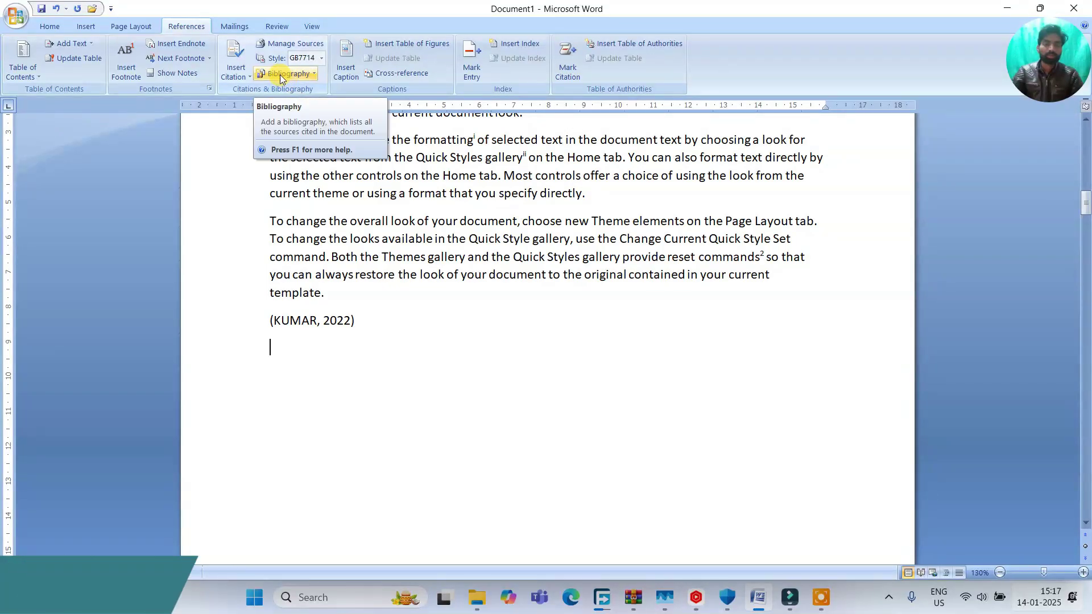
# Step: Insert the built-in Bibliography listing COMPUTER NOTES (2022) below the citation
pyautogui.click(312, 74)
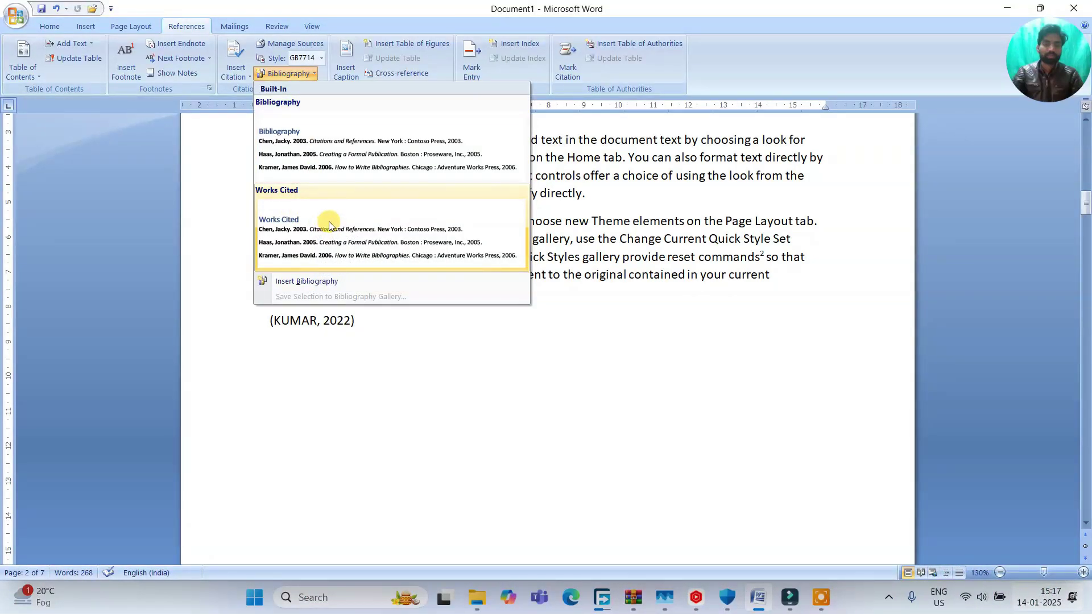
pyautogui.click(311, 147)
pyautogui.scroll(-2, 366, 307)
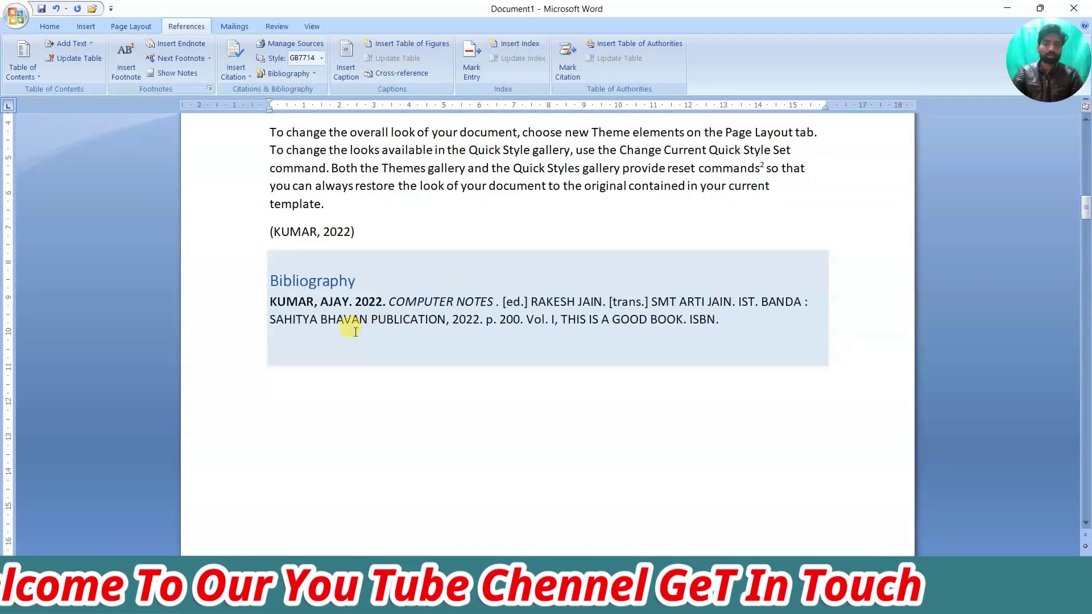
pyautogui.click(325, 314)
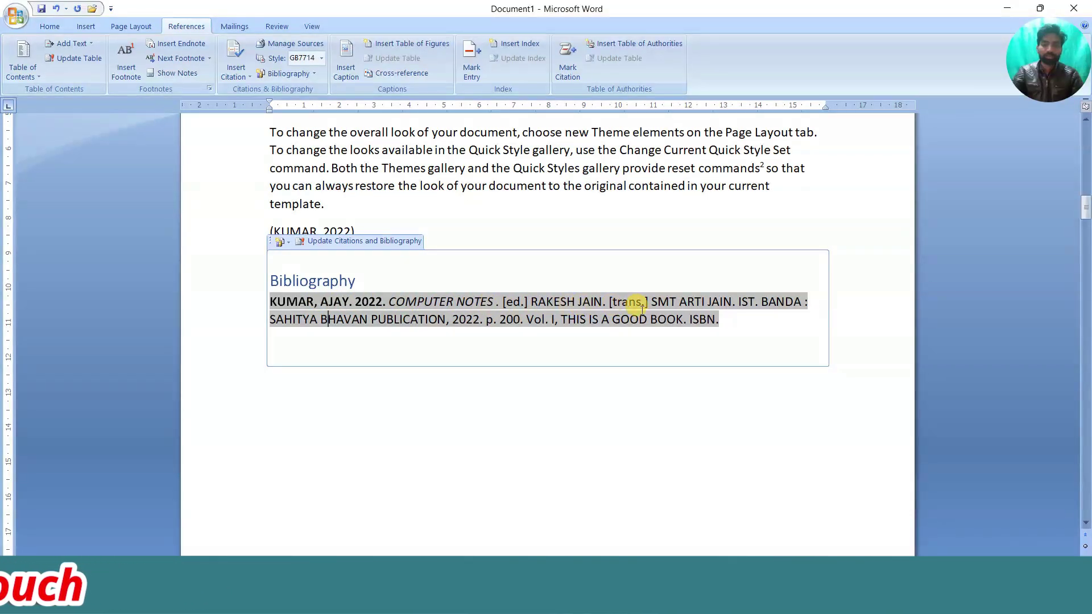
pyautogui.click(736, 319)
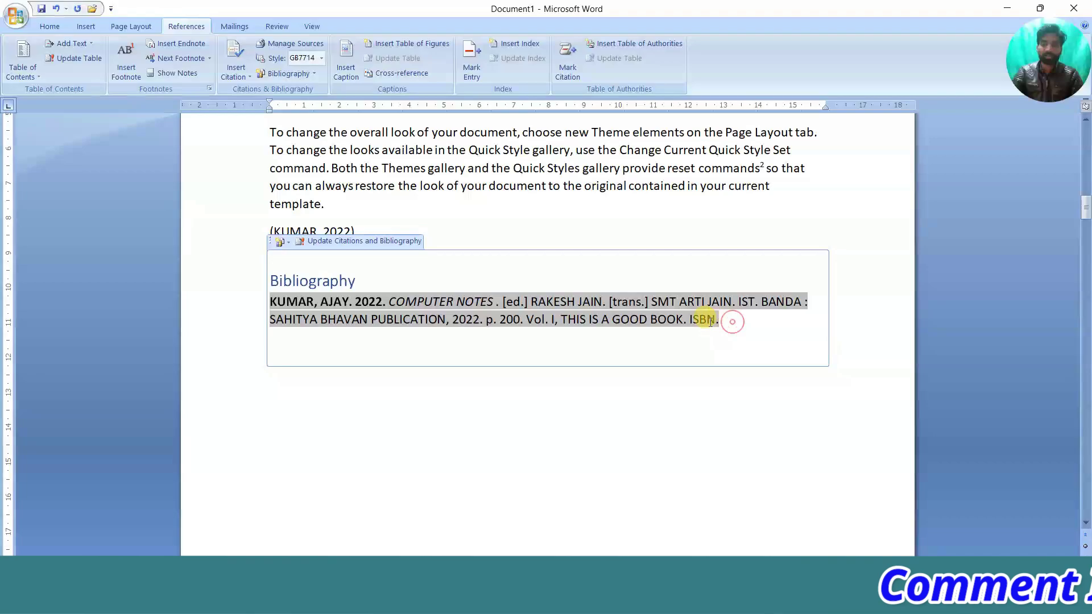
pyautogui.click(265, 399)
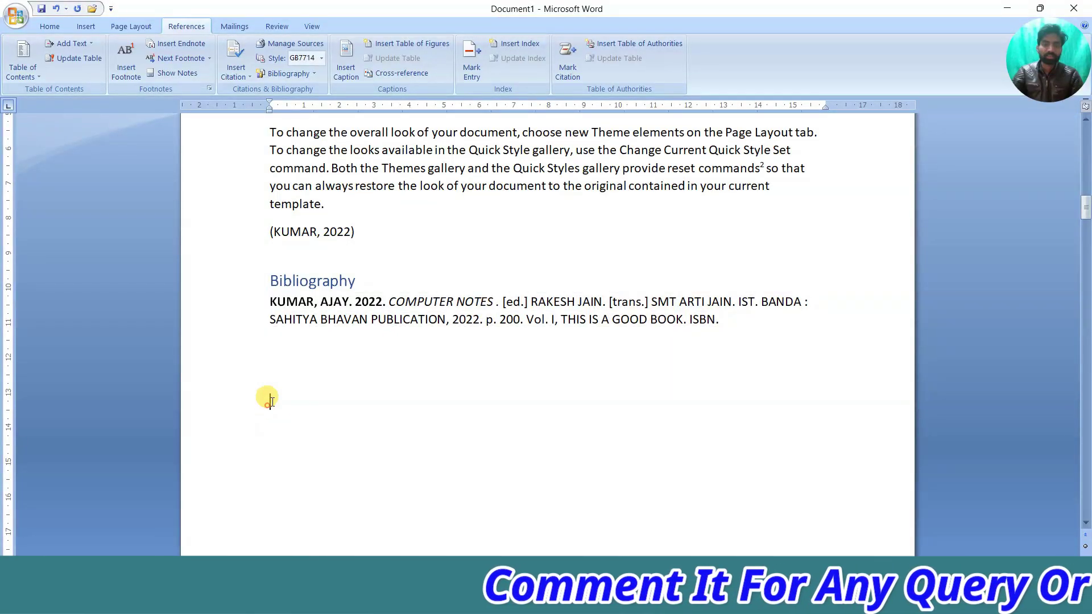
# Step: Insert the built-in Works Cited section below the Bibliography, repeating the COMPUTER NOTES 2022 entry
pyautogui.click(288, 74)
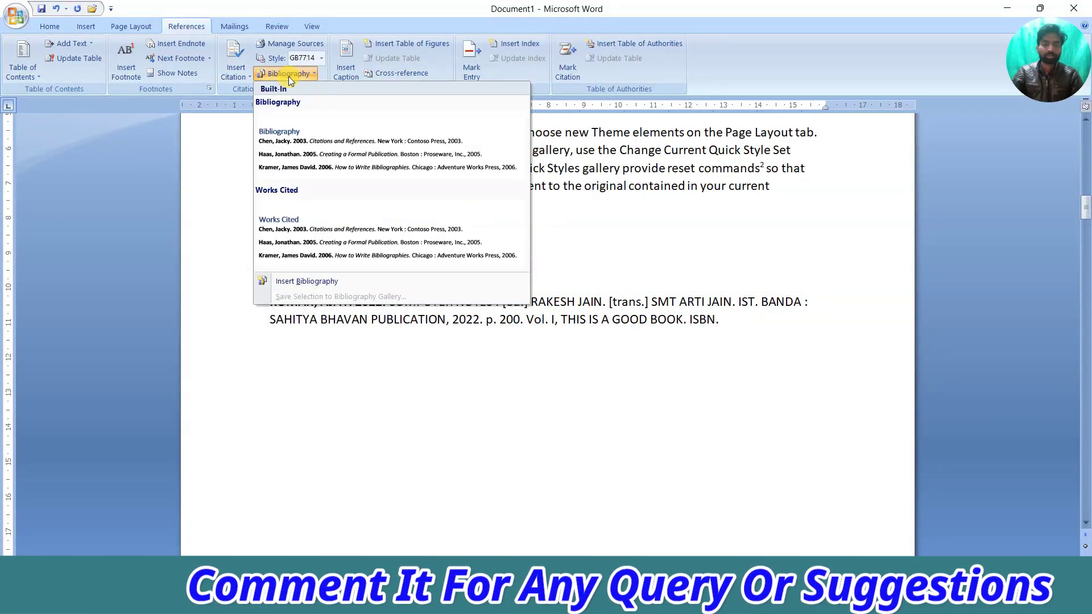
pyautogui.click(329, 236)
pyautogui.scroll(-2, 361, 370)
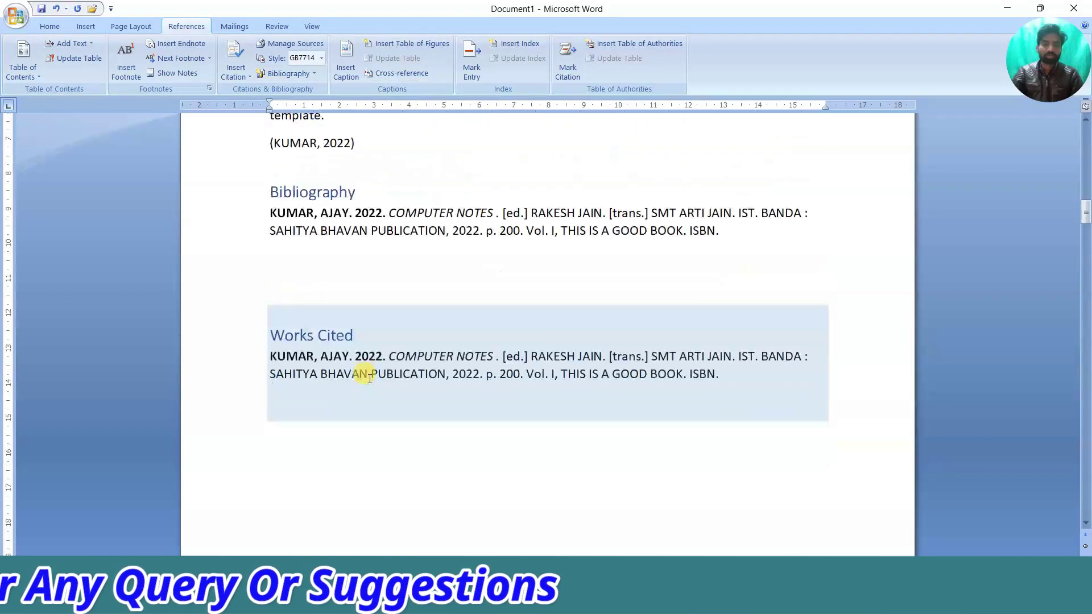
pyautogui.click(366, 373)
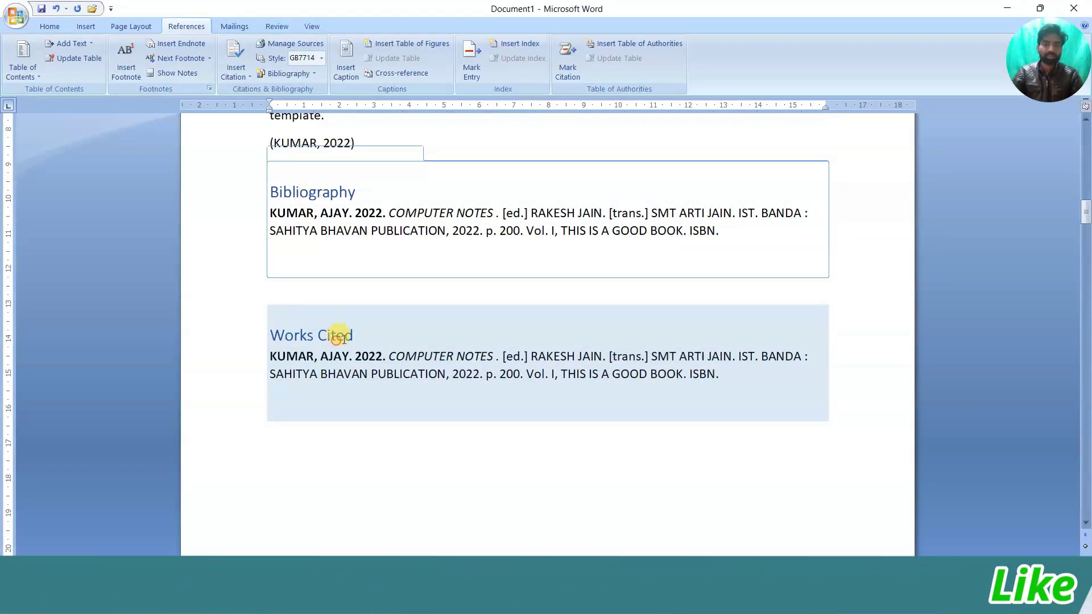
pyautogui.click(341, 213)
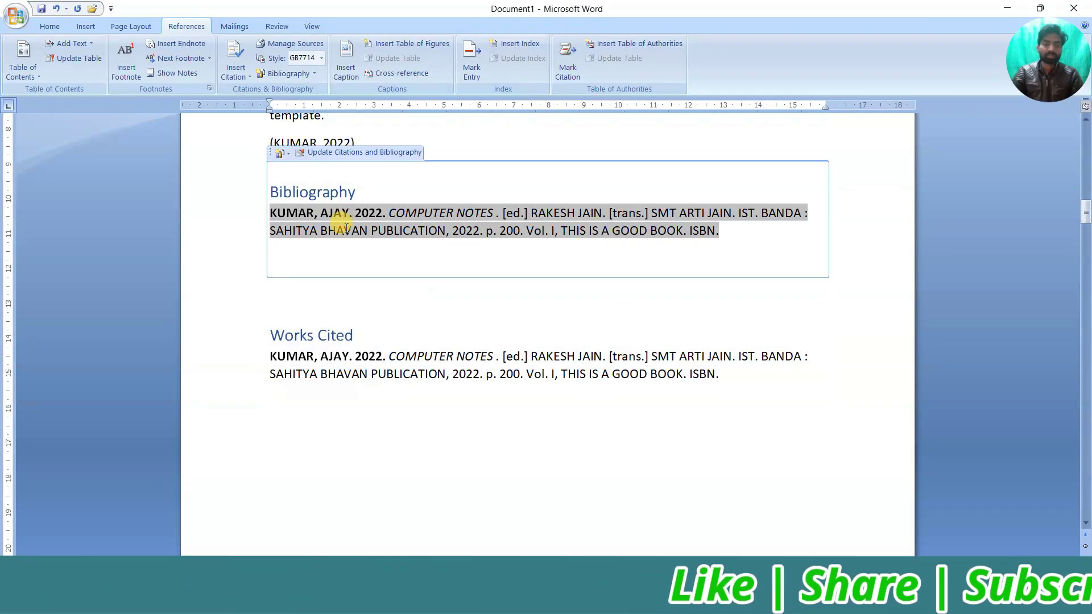
pyautogui.scroll(1, 341, 237)
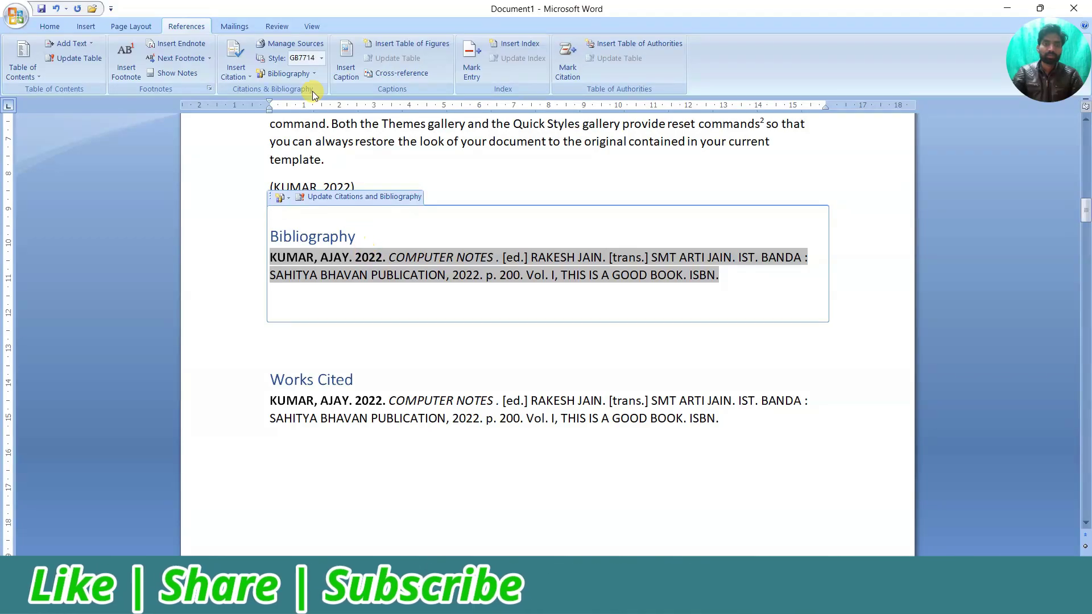
# Step: Change the KUMAR, AJAY source's Year to 2020 and update it in both source lists
pyautogui.click(295, 42)
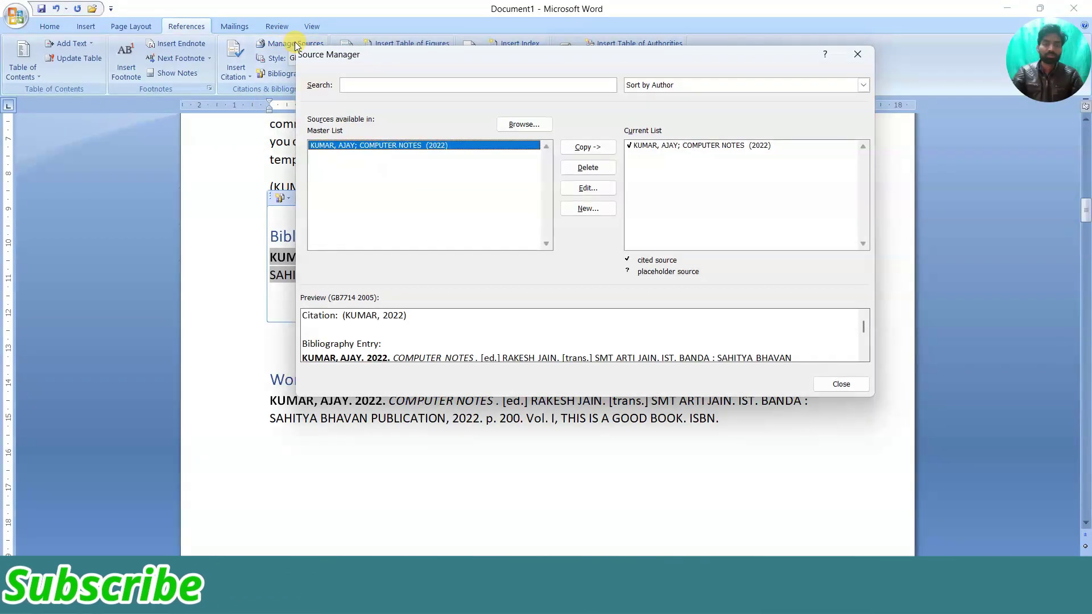
pyautogui.click(586, 189)
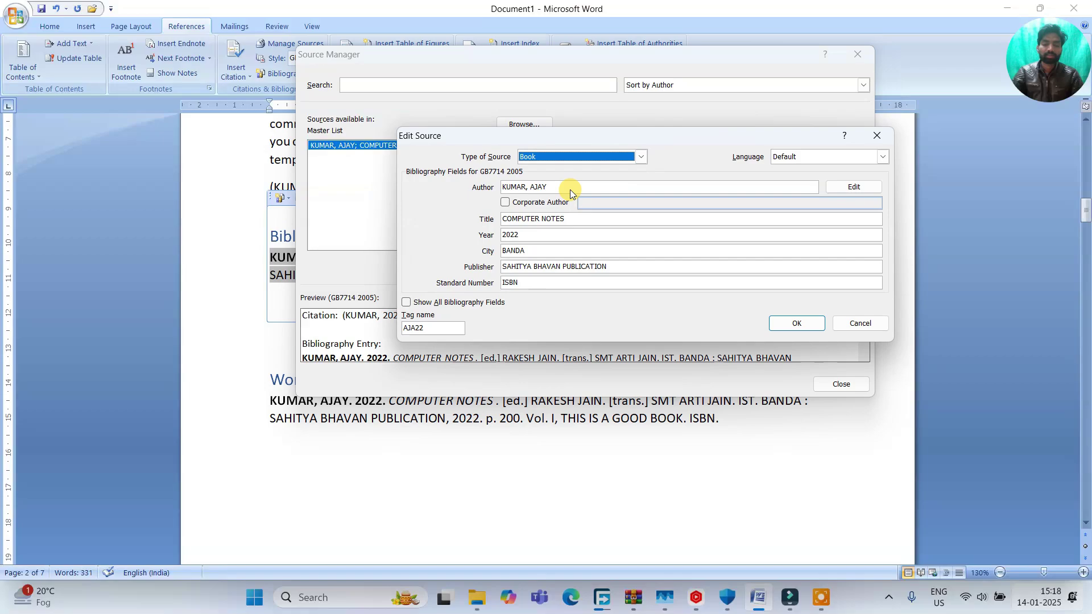
pyautogui.click(525, 235)
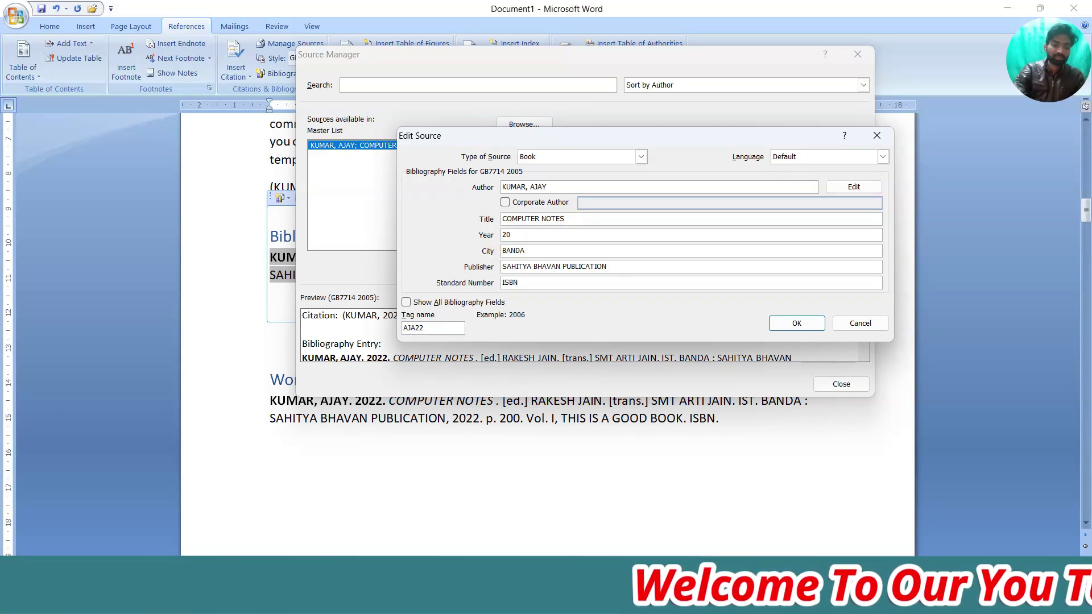
pyautogui.write('20')
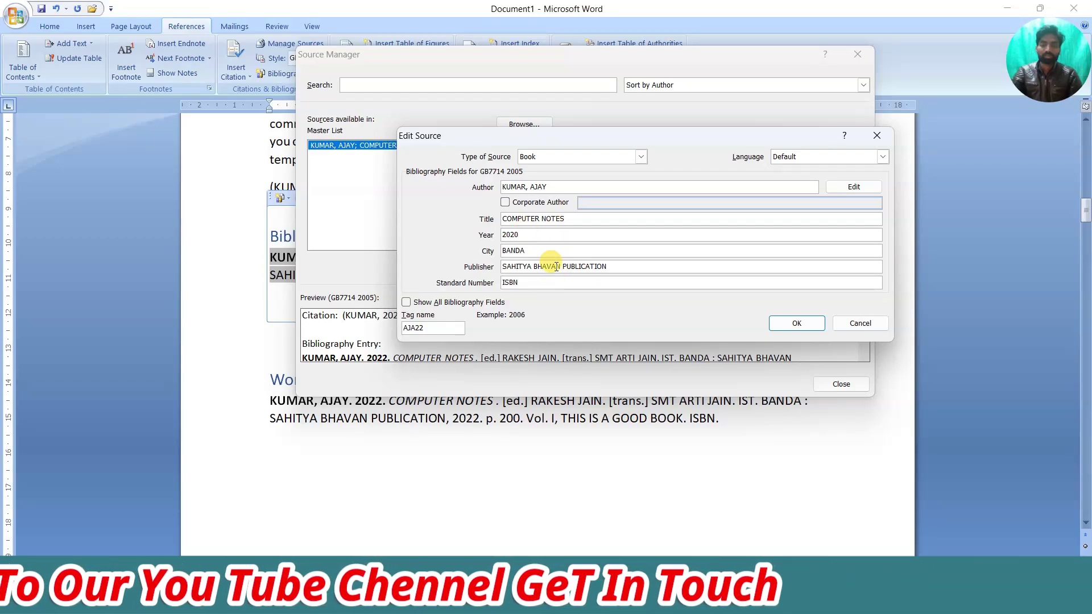
pyautogui.click(792, 329)
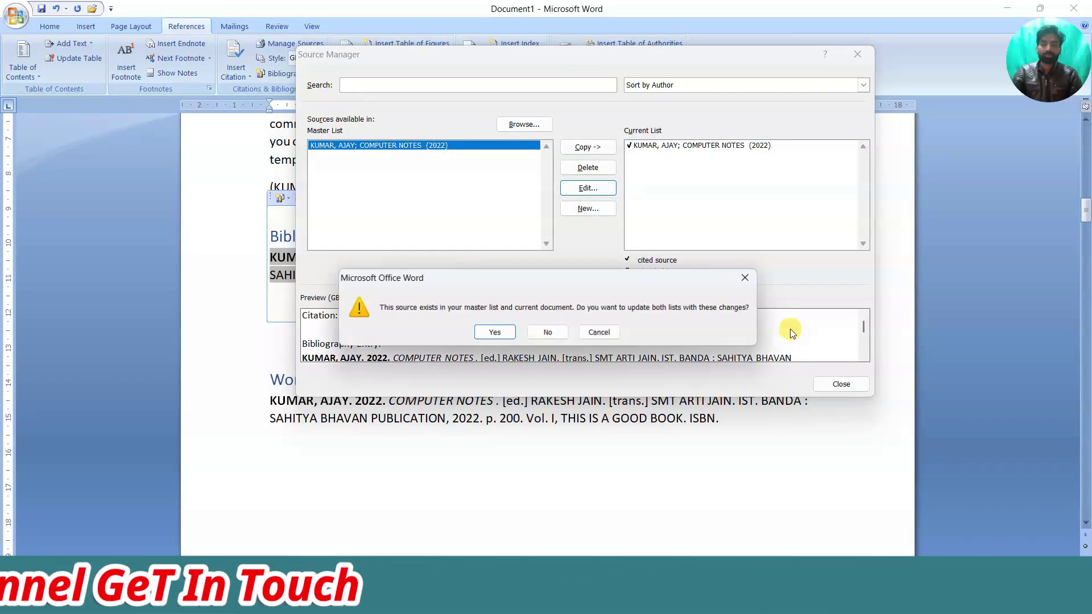
pyautogui.moveTo(545, 285); pyautogui.dragTo(561, 210)
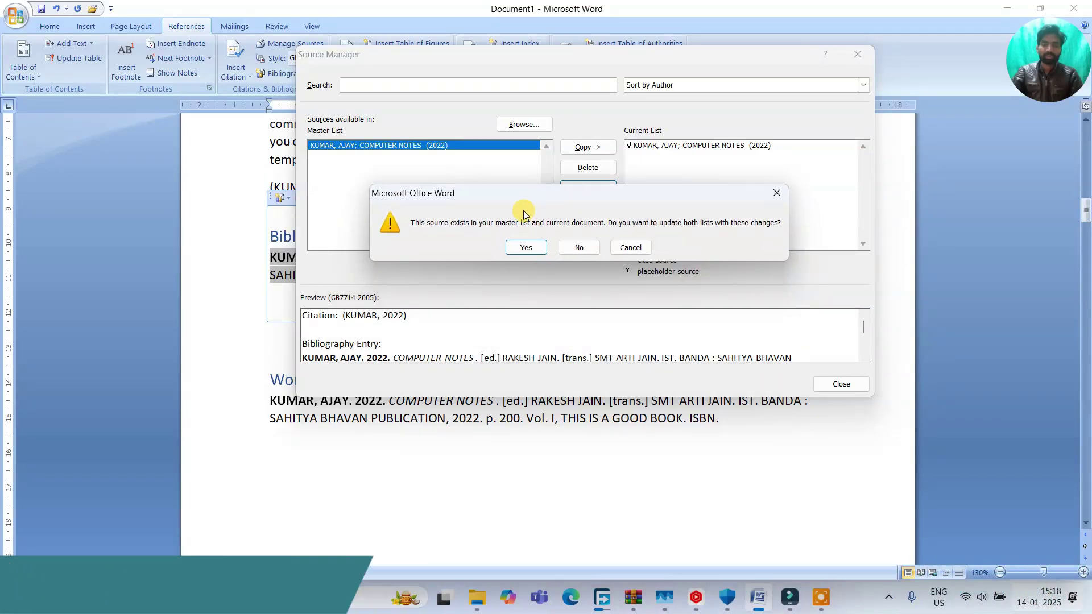
pyautogui.click(524, 248)
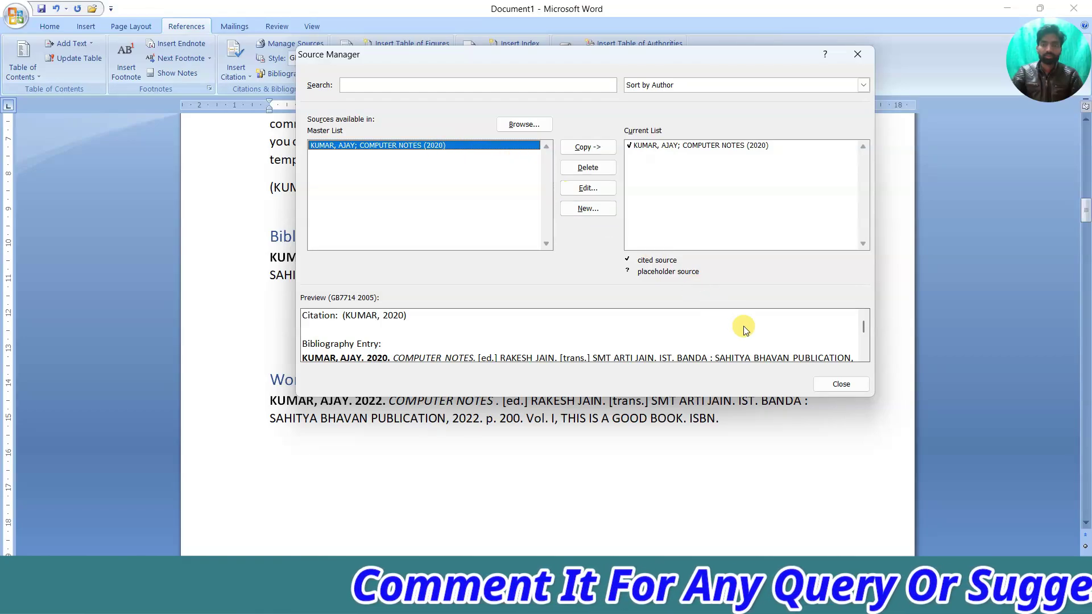
pyautogui.click(837, 387)
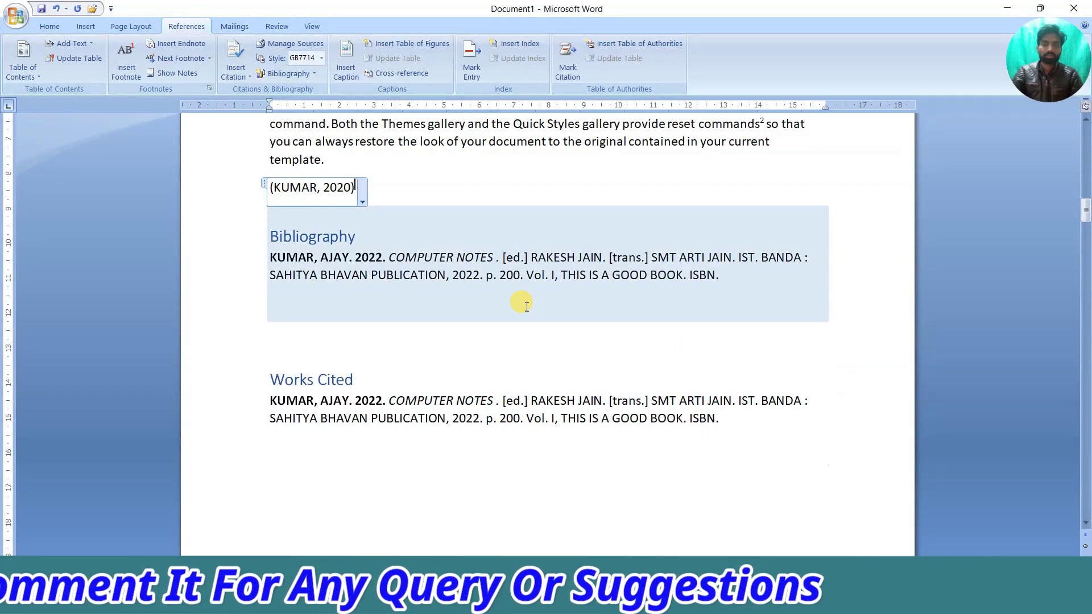
# Step: Update the Bibliography and Works Cited fields so their KUMAR, AJAY entries show 2020
pyautogui.click(408, 275)
pyautogui.click(394, 187)
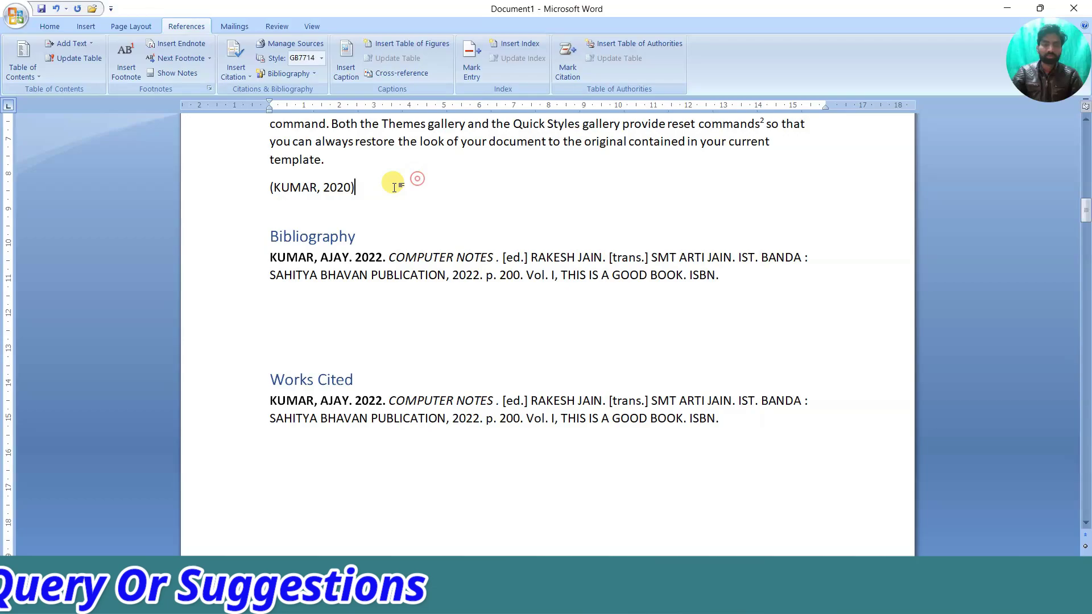
pyautogui.click(360, 259)
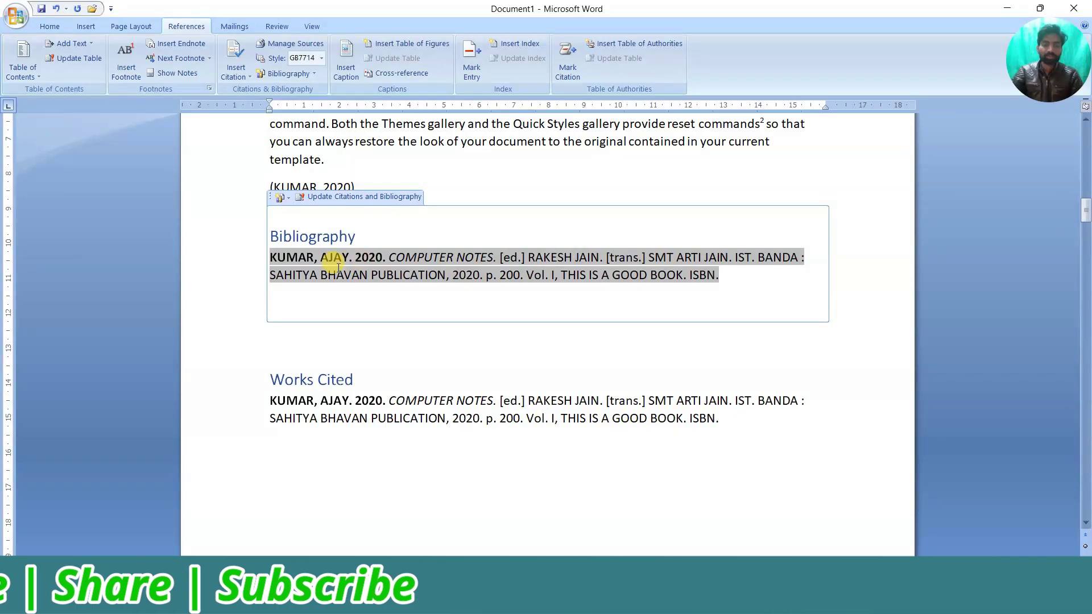
pyautogui.scroll(-1, 363, 263)
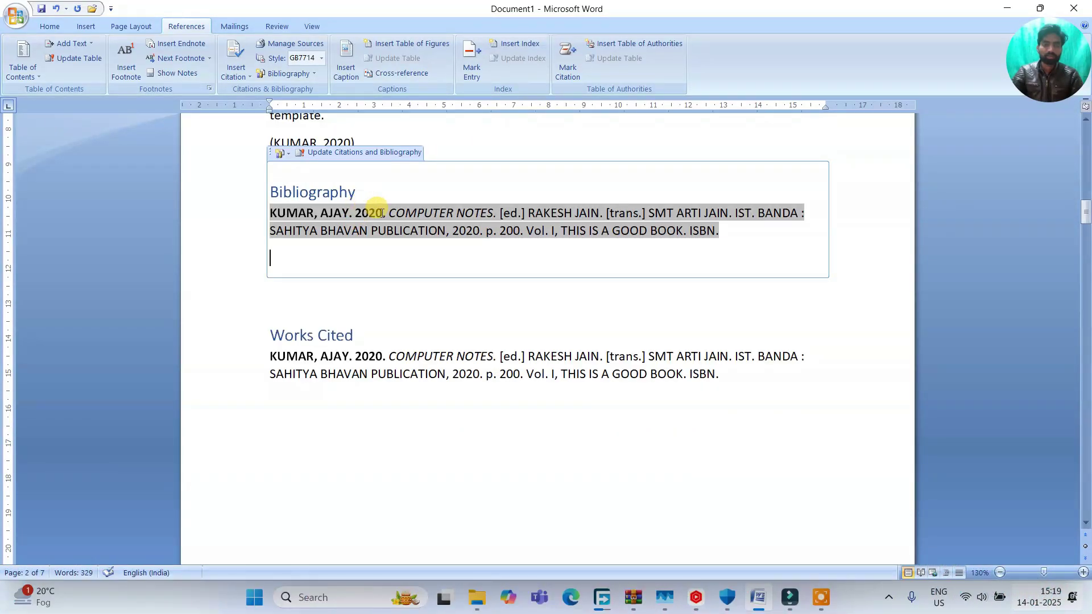
pyautogui.click(373, 355)
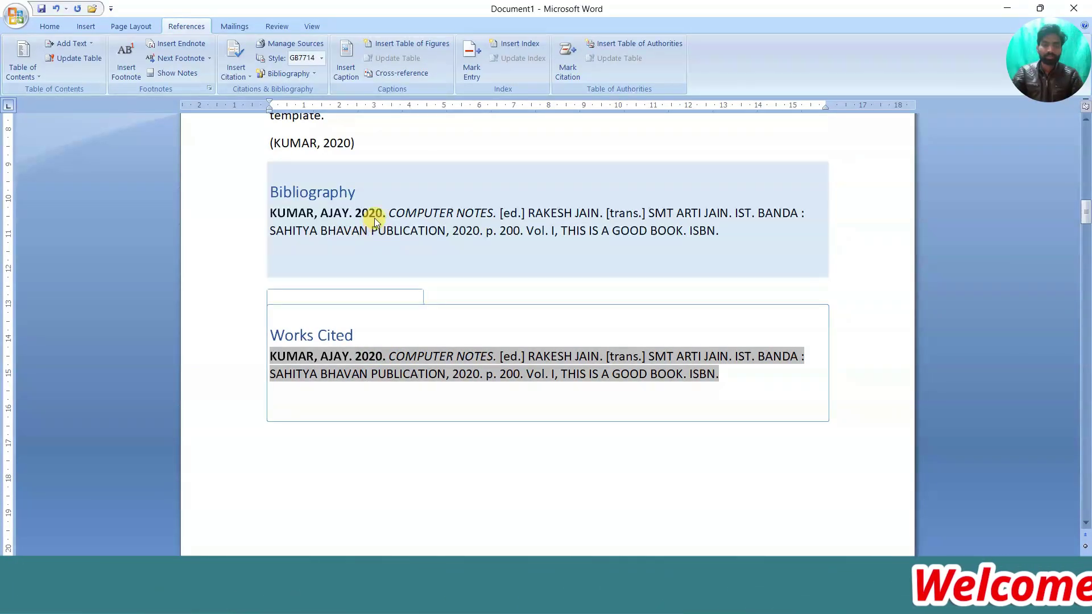
# Step: Scroll up to the first page showing the Reference Tab title and Contents table
pyautogui.scroll(5, 379, 305)
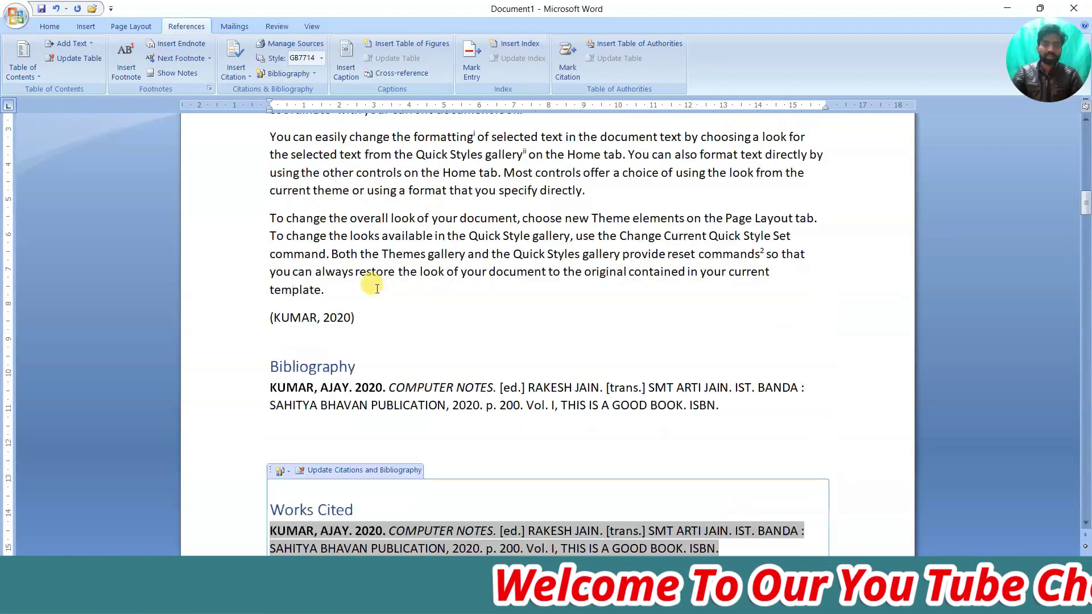
pyautogui.scroll(7, 375, 279)
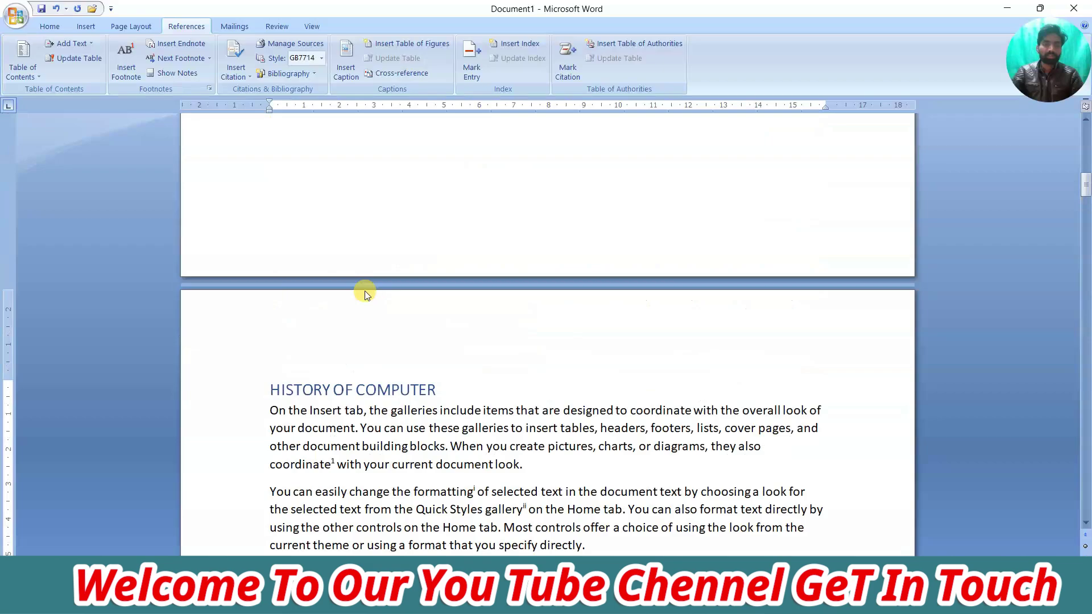
pyautogui.scroll(-9, 376, 368)
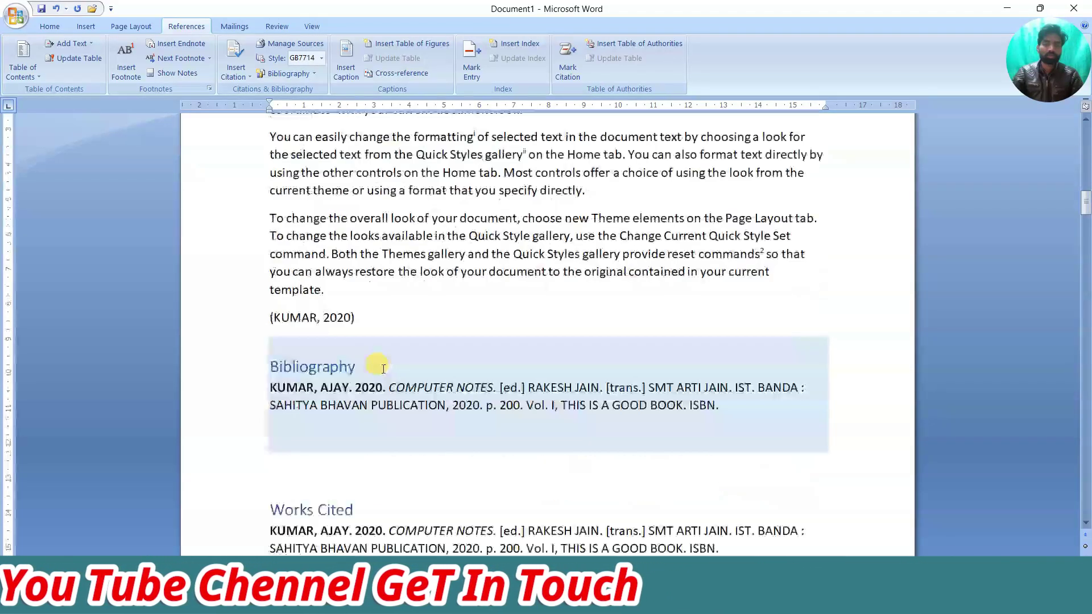
pyautogui.scroll(6, 381, 367)
pyautogui.scroll(20, 387, 367)
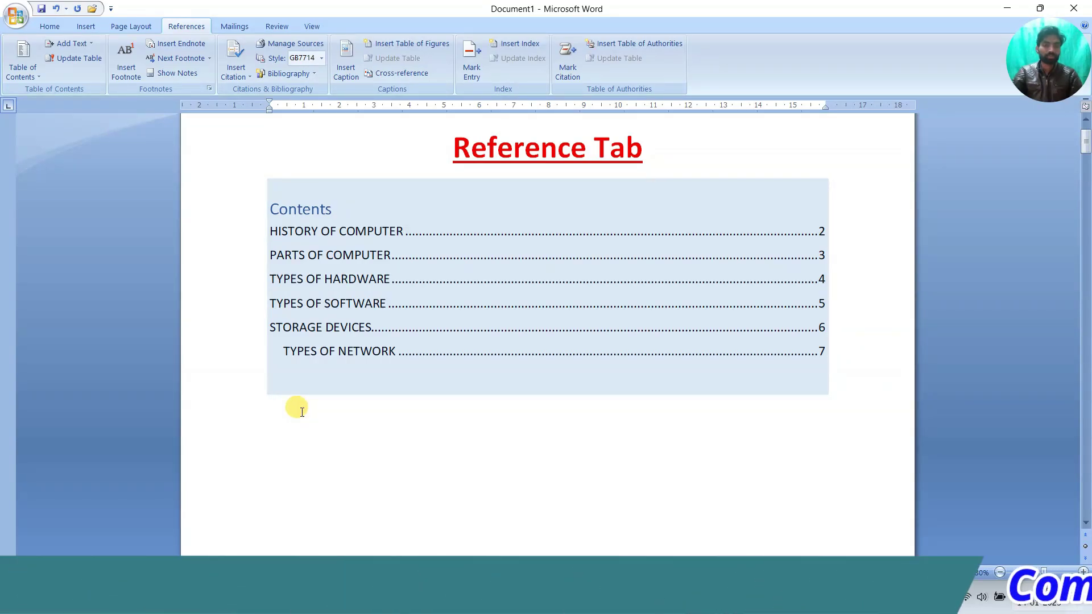
pyautogui.scroll(2, 304, 413)
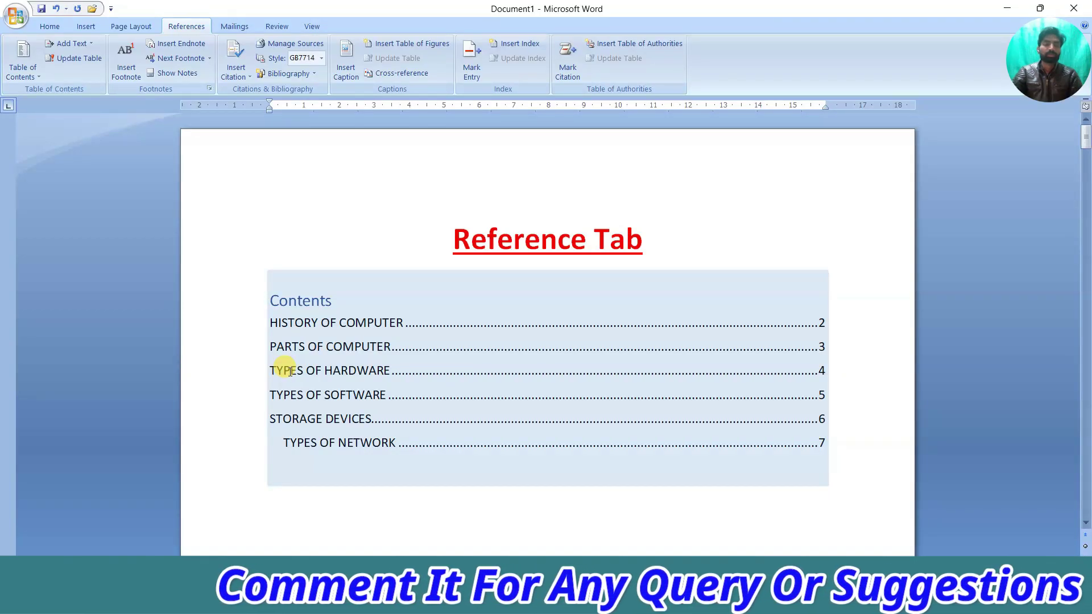
pyautogui.click(317, 346)
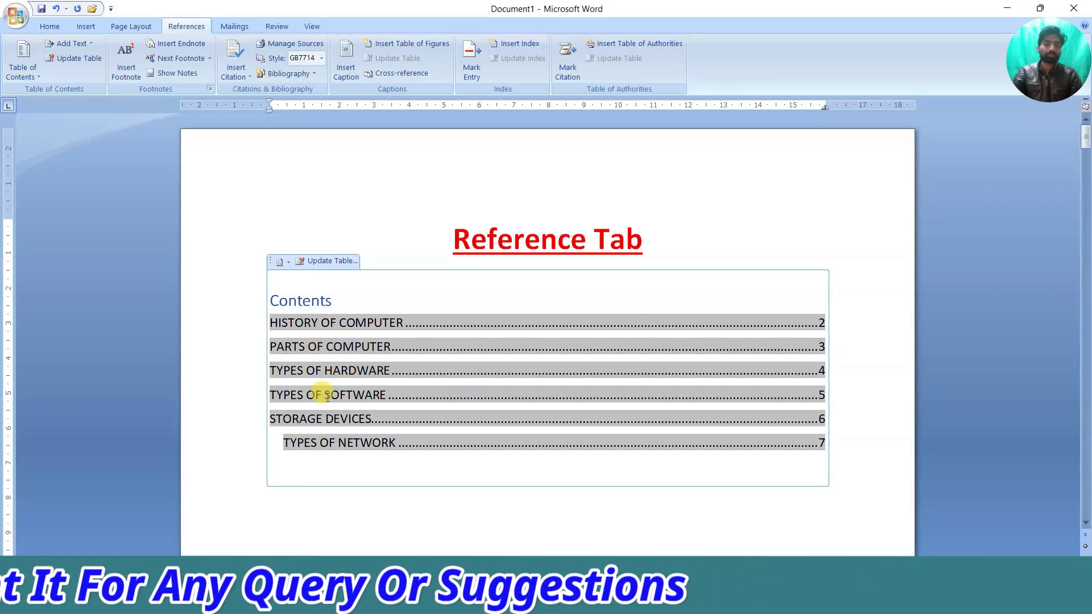
pyautogui.scroll(-3, 328, 398)
pyautogui.click(305, 341)
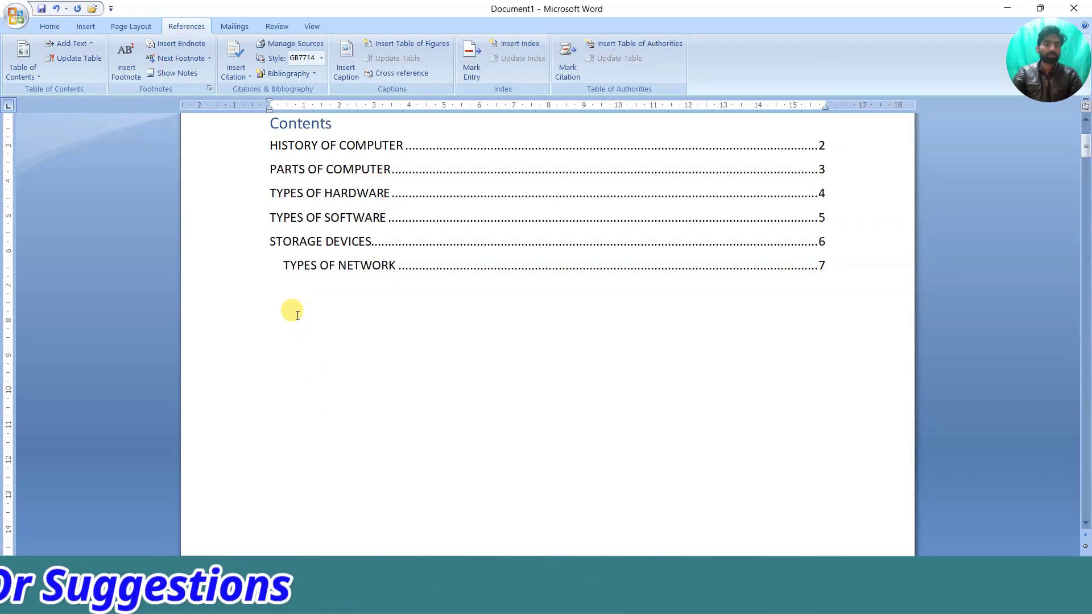
pyautogui.scroll(3, 301, 348)
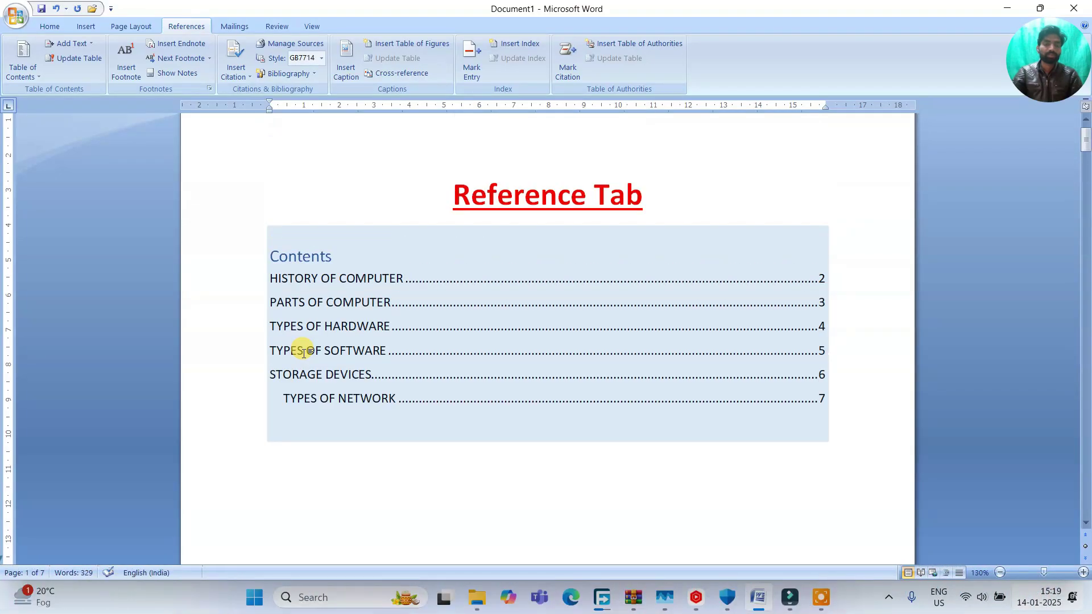
pyautogui.click(281, 418)
pyautogui.scroll(-3, 285, 352)
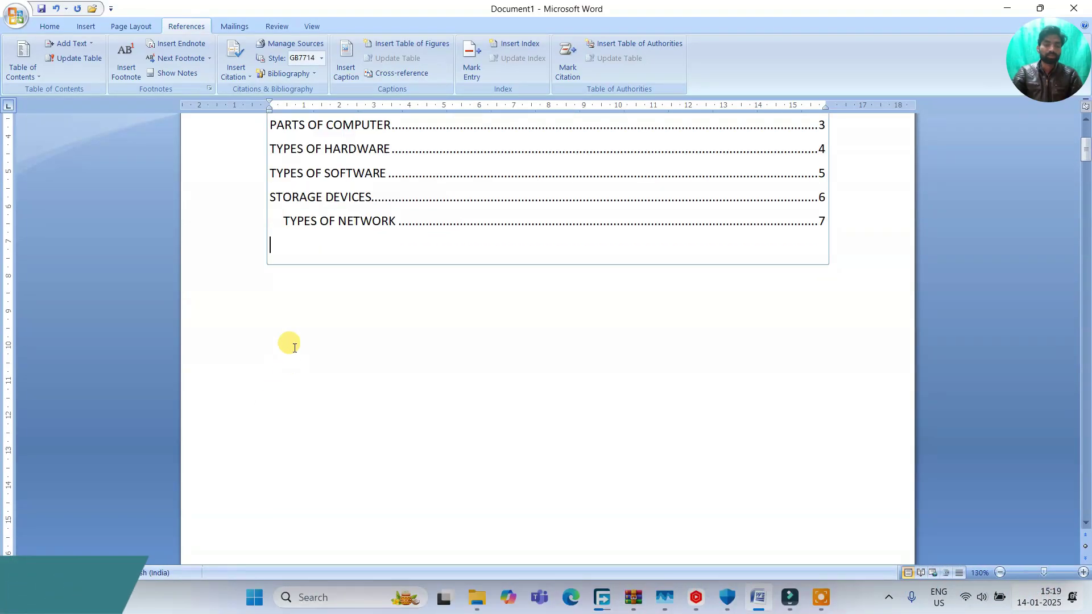
pyautogui.click(292, 321)
pyautogui.scroll(3, 303, 358)
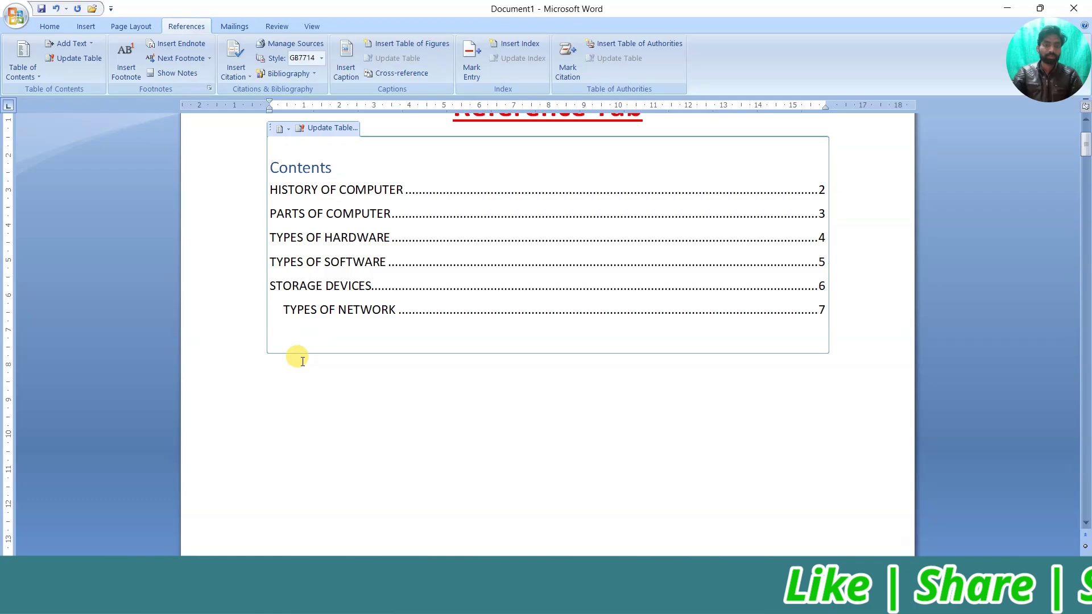